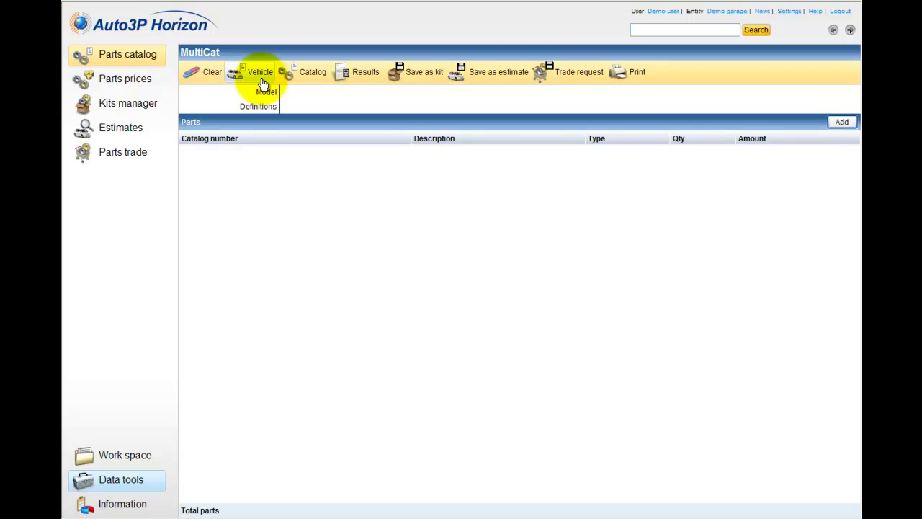
# - Open the vehicle model selection and pick the Peugeot 307 with production year 2007 from the make list
pyautogui.click(262, 85)
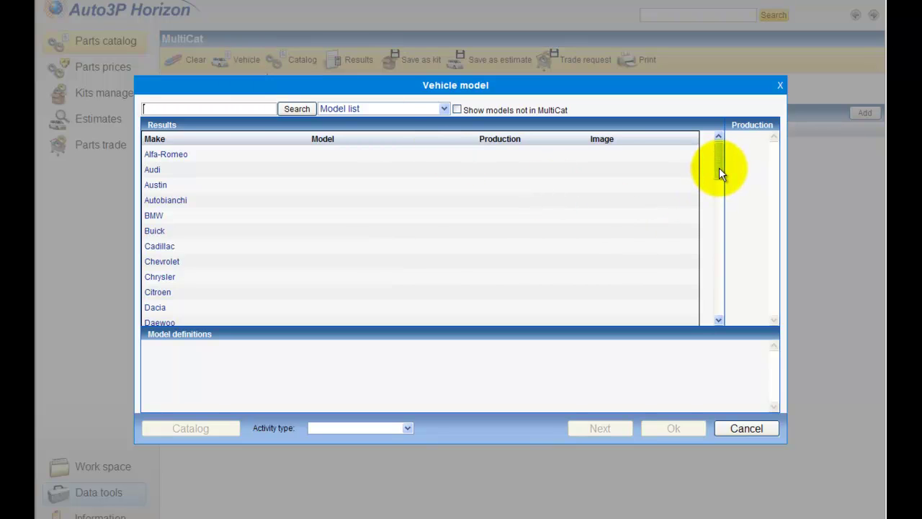
pyautogui.moveTo(719, 168); pyautogui.dragTo(716, 315)
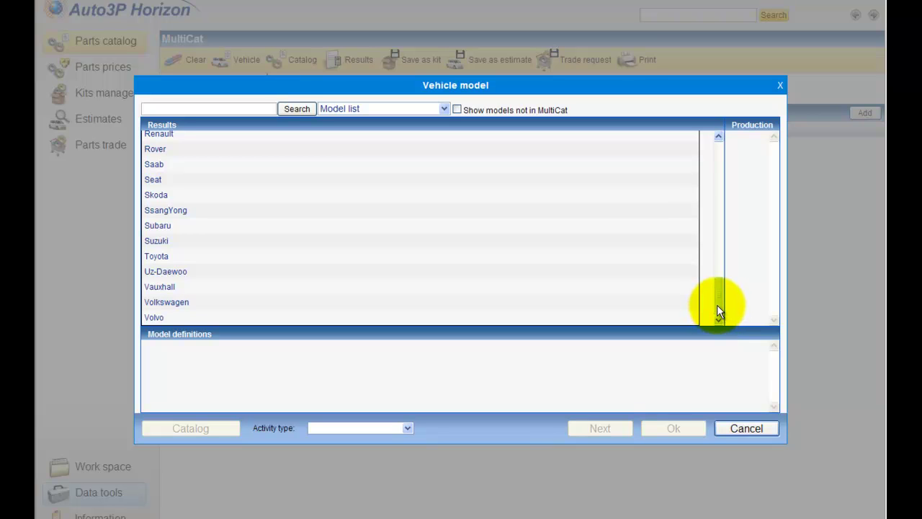
pyautogui.moveTo(717, 306); pyautogui.dragTo(717, 276)
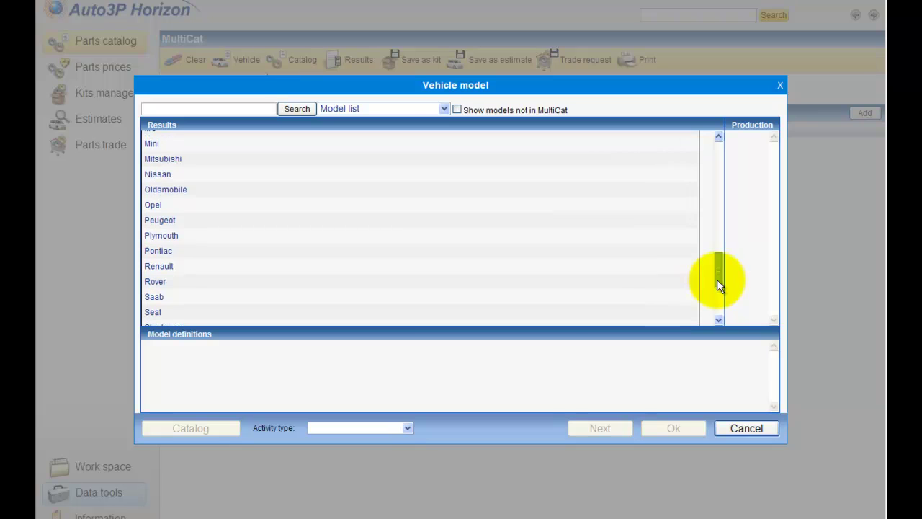
pyautogui.click(160, 223)
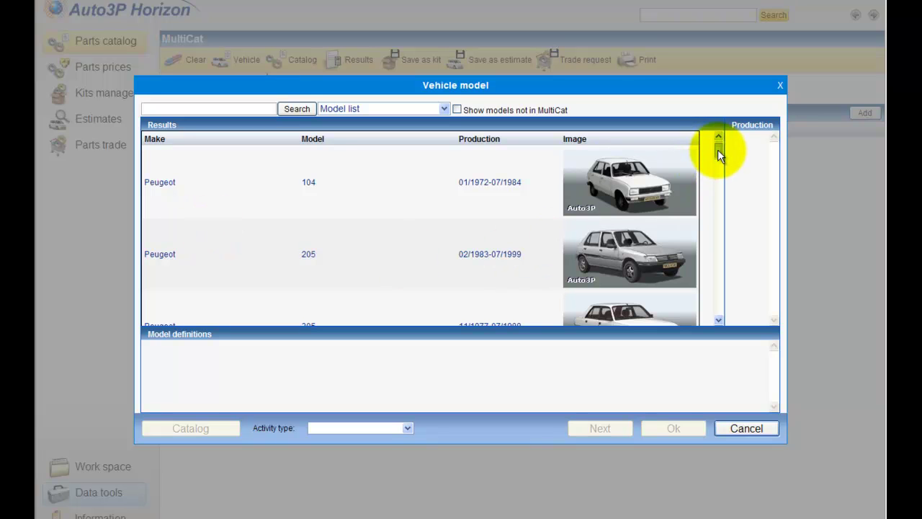
pyautogui.moveTo(717, 149); pyautogui.dragTo(711, 187)
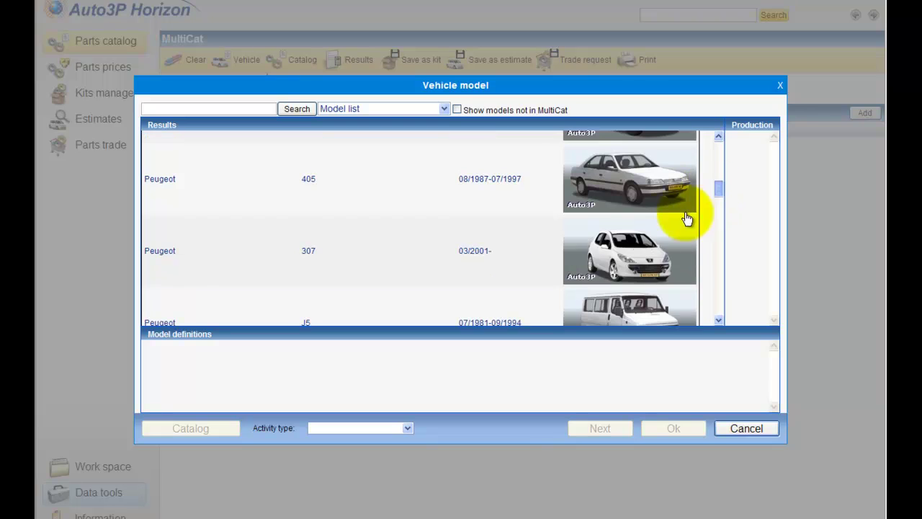
pyautogui.click(469, 268)
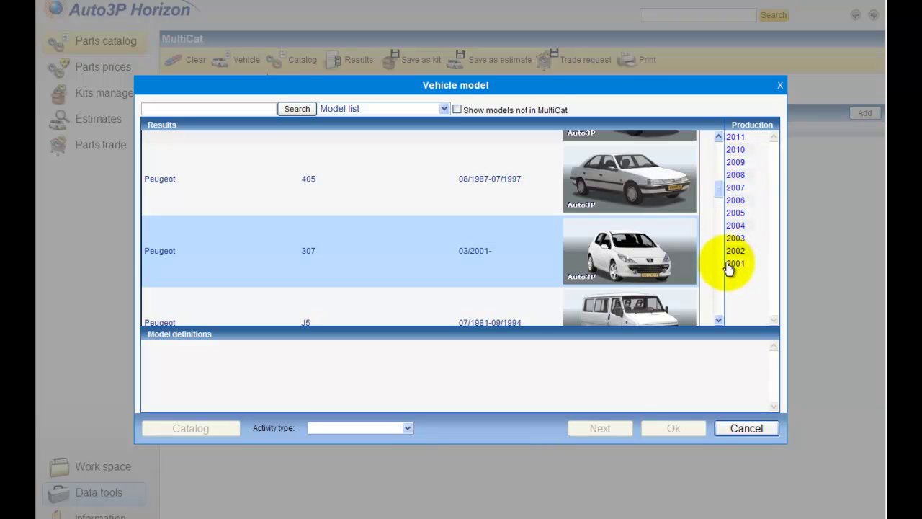
pyautogui.click(732, 190)
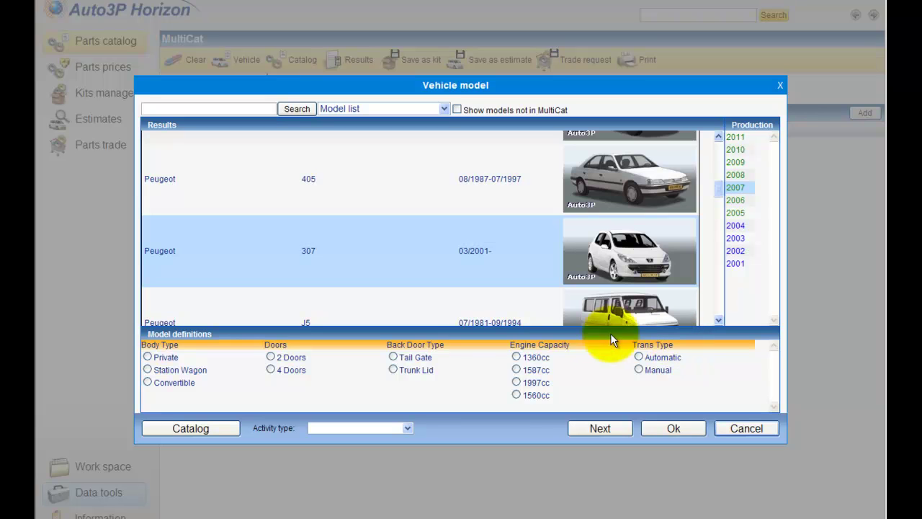
# - Search the vehicle models for 307 and select the Peugeot 307
pyautogui.click(185, 108)
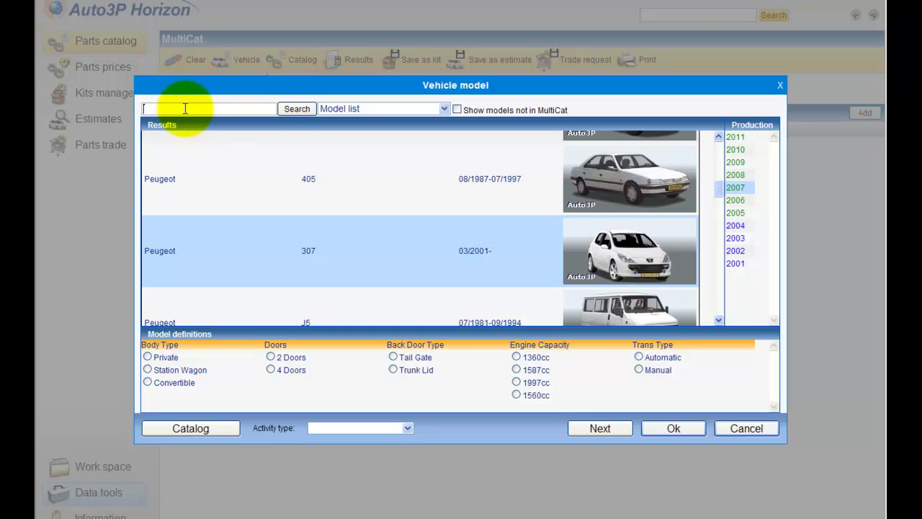
pyautogui.write('307')
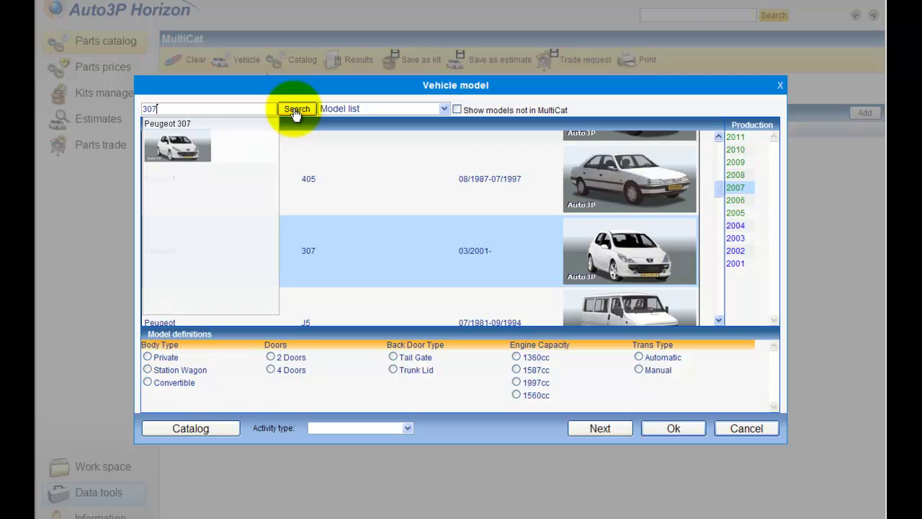
pyautogui.click(295, 111)
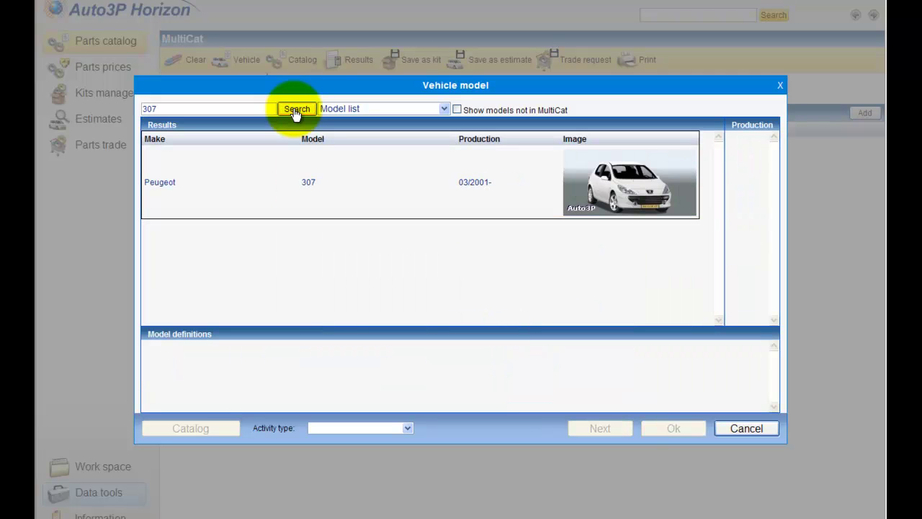
pyautogui.click(285, 197)
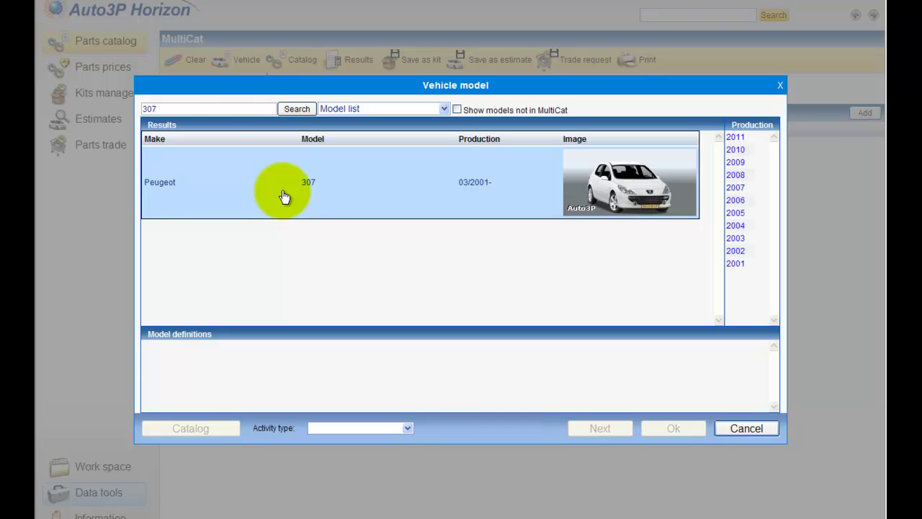
# - Search the vehicle models for 306 and choose the suggested Peugeot 306
pyautogui.moveTo(160, 107); pyautogui.dragTo(102, 105)
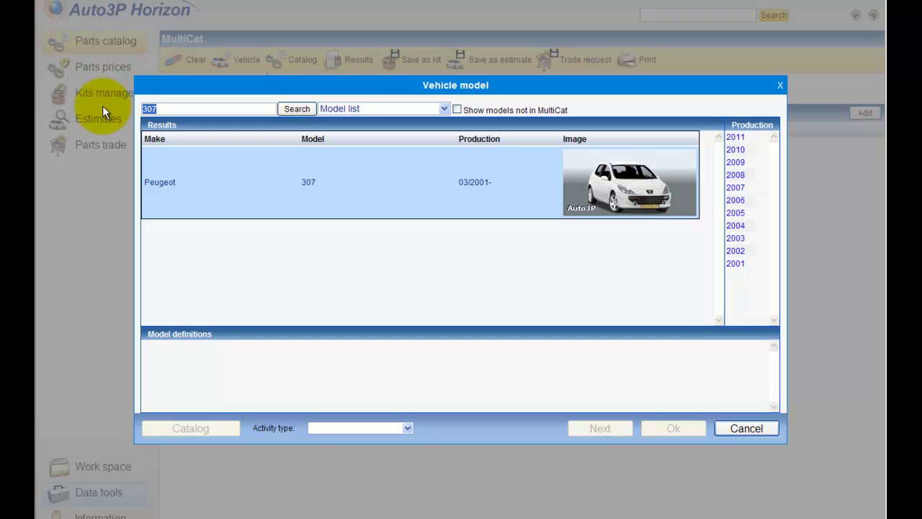
pyautogui.write('306')
pyautogui.press('Return')
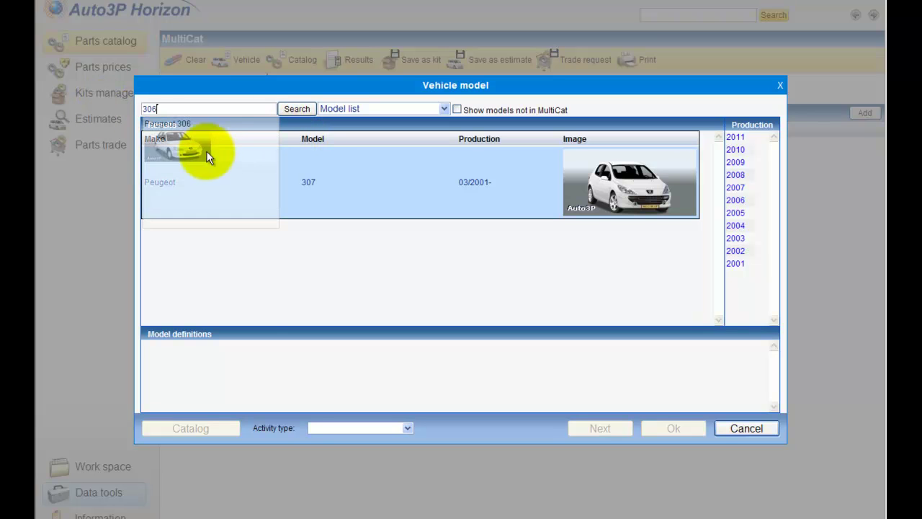
pyautogui.click(196, 146)
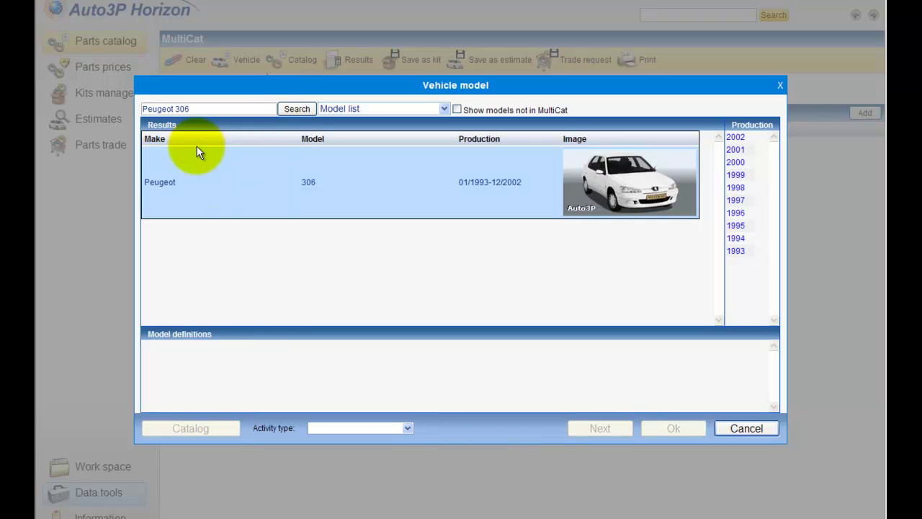
pyautogui.click(402, 110)
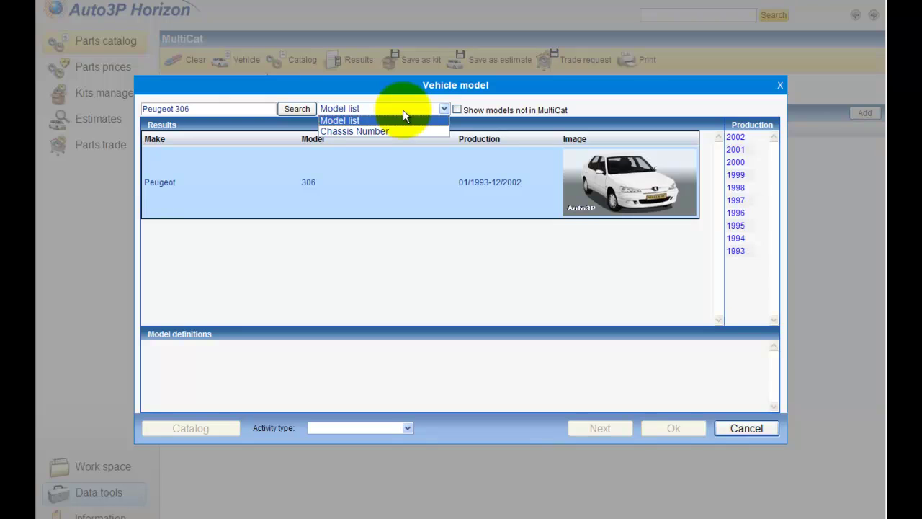
pyautogui.moveTo(189, 109); pyautogui.dragTo(110, 101)
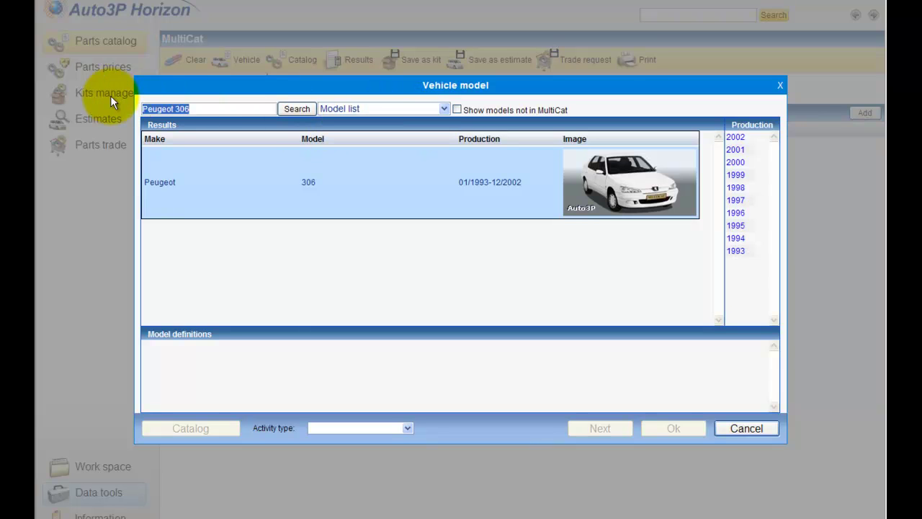
pyautogui.write('hgyjhm765')
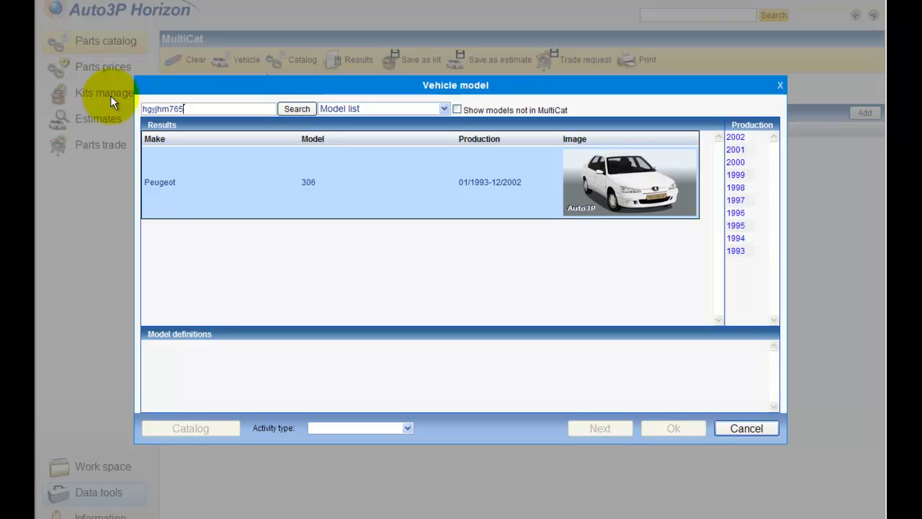
pyautogui.press('BackSpace')
pyautogui.press('BackSpace')
pyautogui.press('BackSpace')
pyautogui.press('BackSpace')
pyautogui.press('BackSpace')
pyautogui.press('BackSpace')
pyautogui.press('BackSpace')
pyautogui.press('BackSpace')
pyautogui.press('BackSpace')
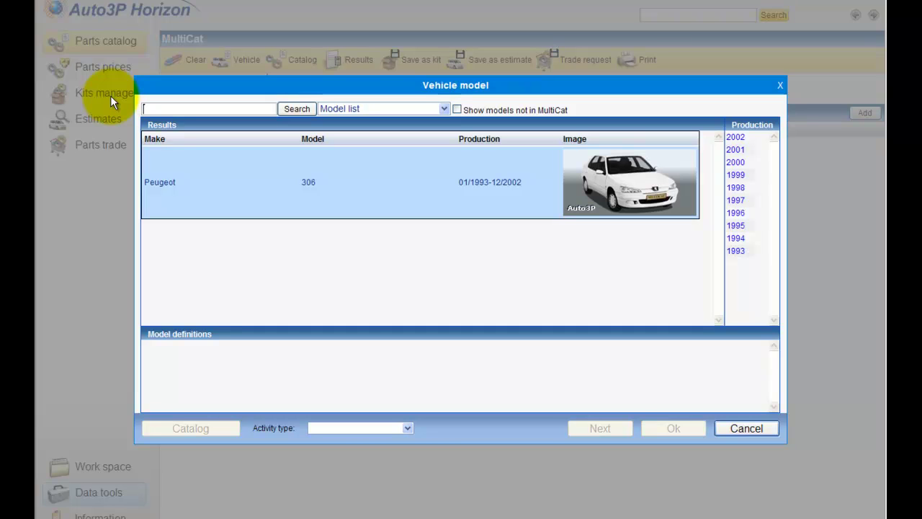
# - Choose production year 2002 for the Peugeot 306 and define it as Private, 4 Doors, Tail Gate, 1580cc, Automatic
pyautogui.click(484, 190)
pyautogui.click(749, 139)
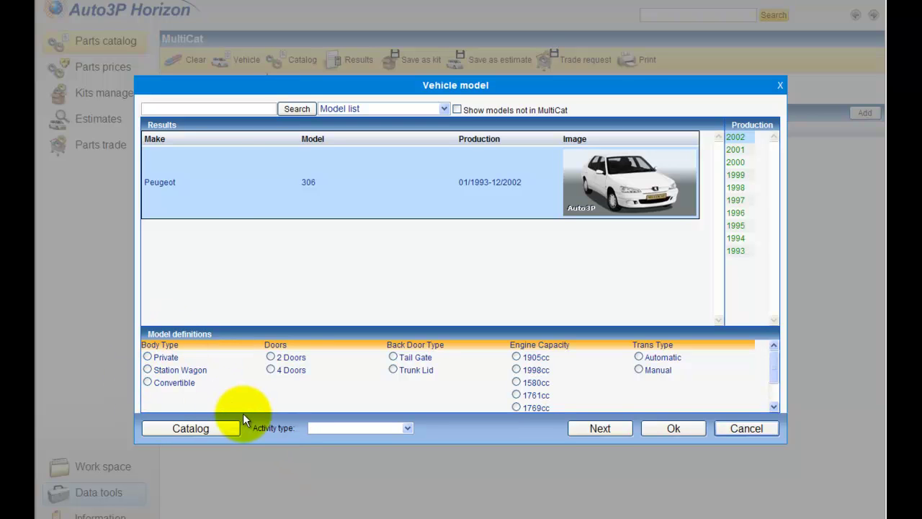
pyautogui.click(146, 356)
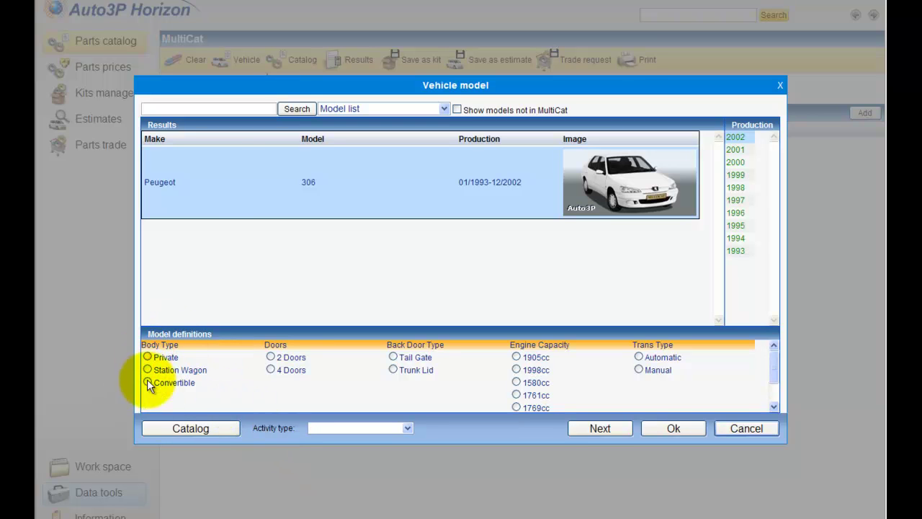
pyautogui.click(271, 369)
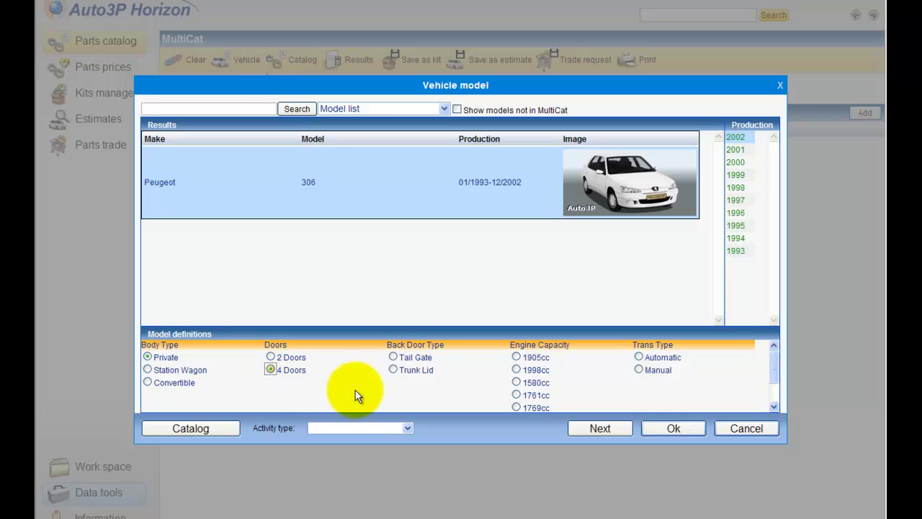
pyautogui.click(393, 358)
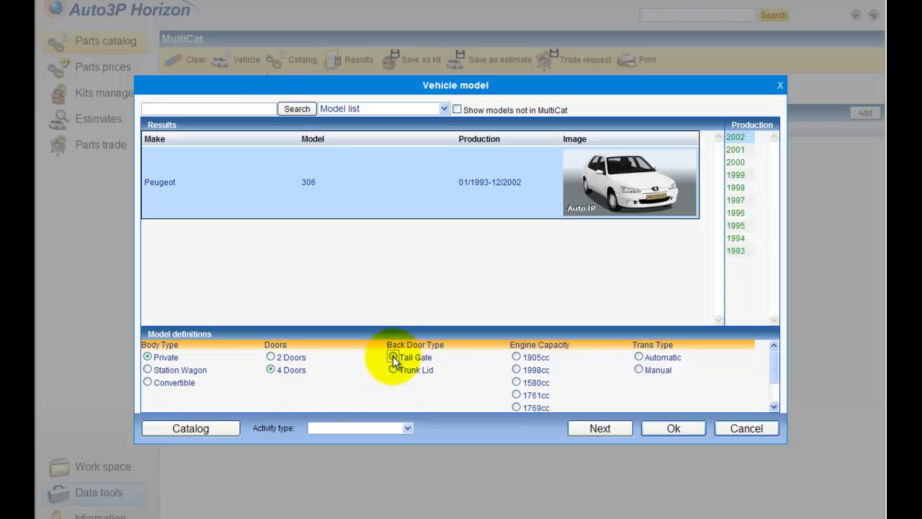
pyautogui.click(517, 384)
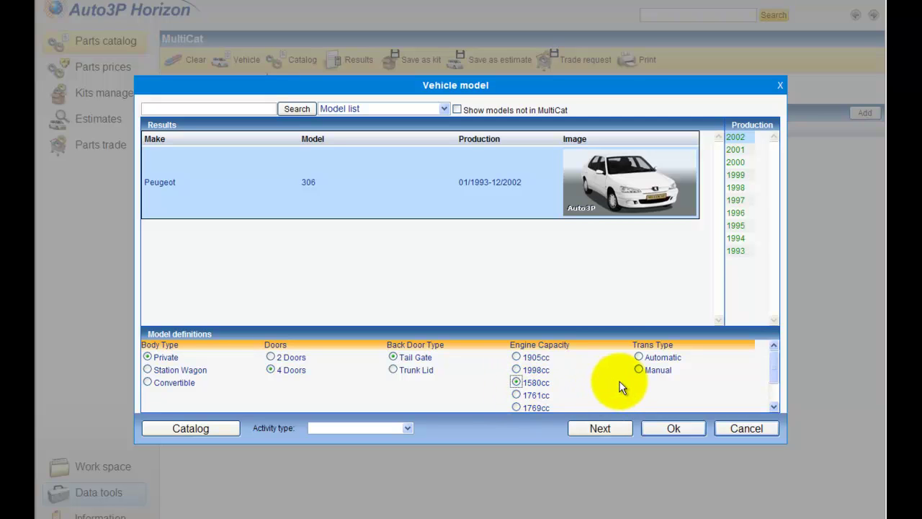
pyautogui.click(639, 357)
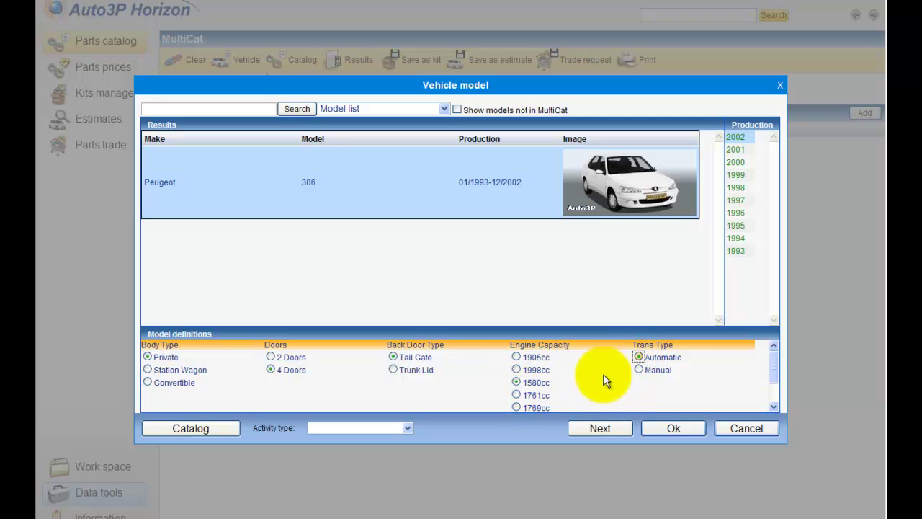
# - Set the activity type to Collision and continue to the vehicle's parts catalog
pyautogui.click(320, 432)
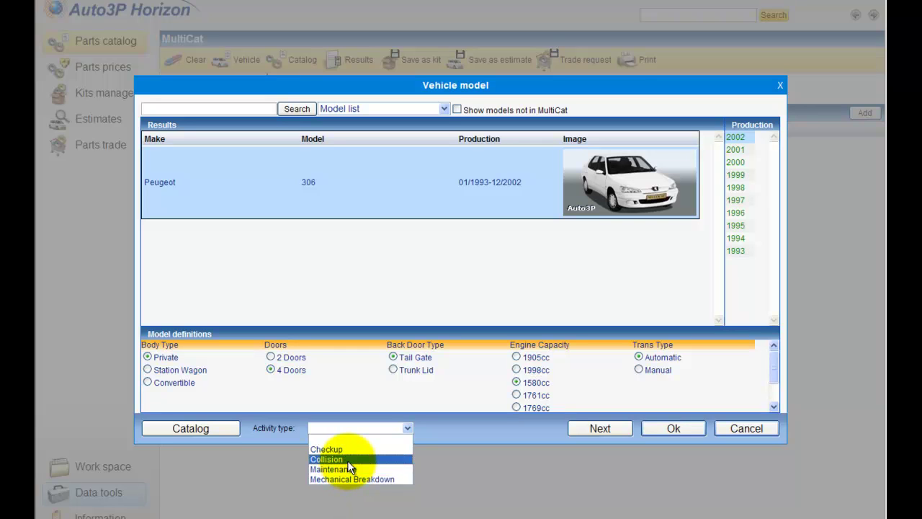
pyautogui.click(347, 460)
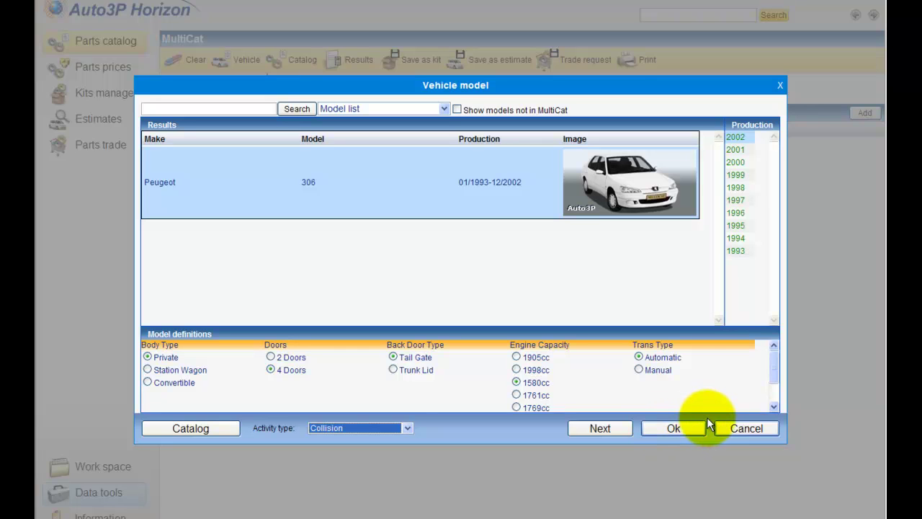
pyautogui.click(600, 429)
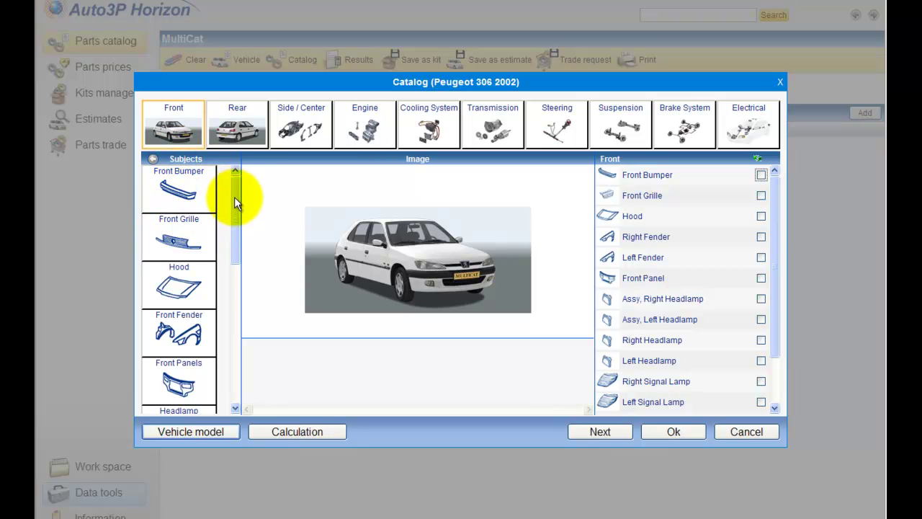
# - Look through the subjects of the Front group and display the Hood parts
pyautogui.moveTo(230, 256); pyautogui.dragTo(228, 383)
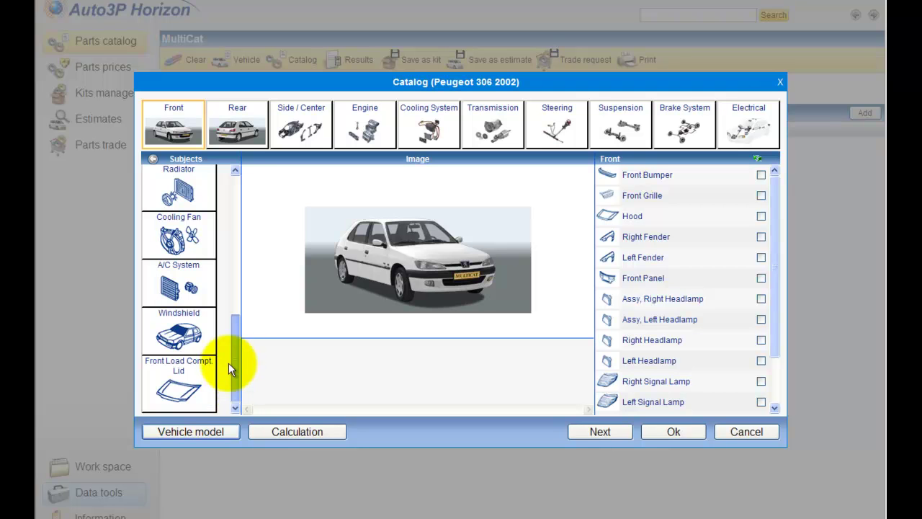
pyautogui.moveTo(231, 279); pyautogui.dragTo(225, 184)
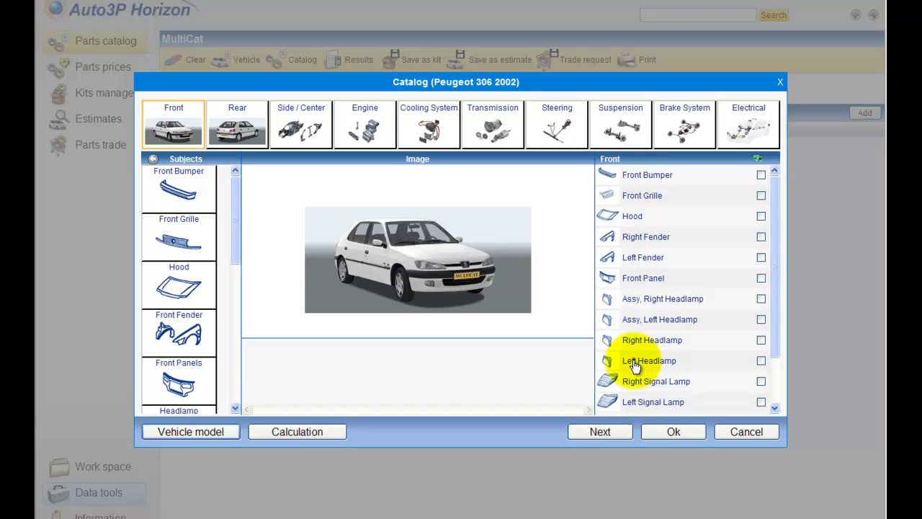
pyautogui.click(173, 135)
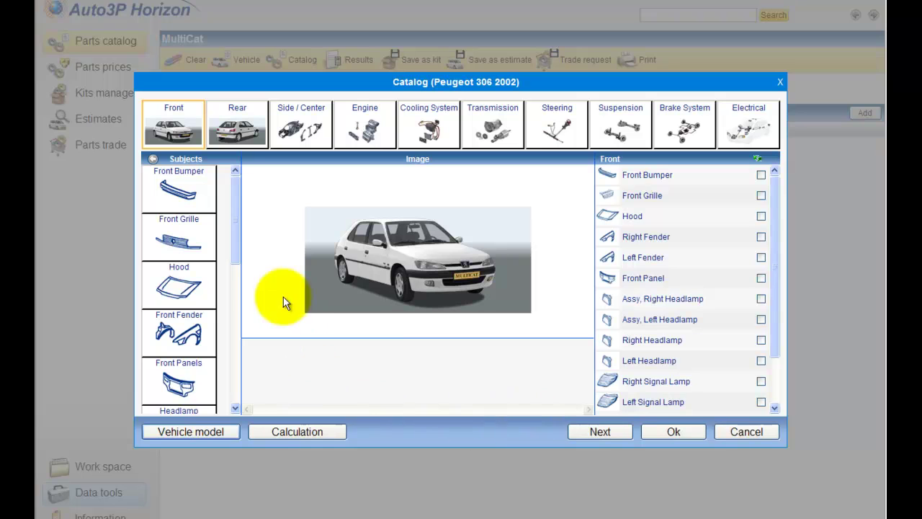
pyautogui.click(189, 290)
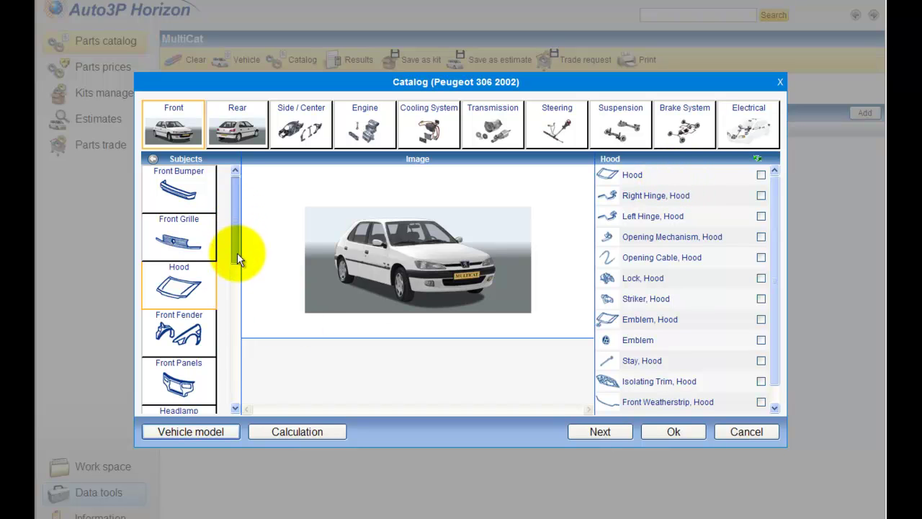
# - View the Headlamp parts, return to the Front subjects and switch to the Engine group
pyautogui.moveTo(237, 249); pyautogui.dragTo(236, 289)
pyautogui.scroll(-1, 225, 317)
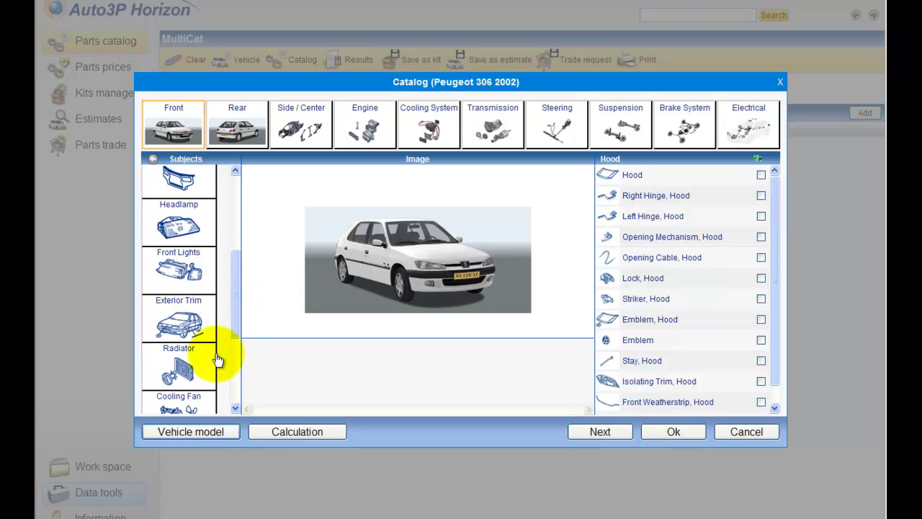
pyautogui.click(200, 221)
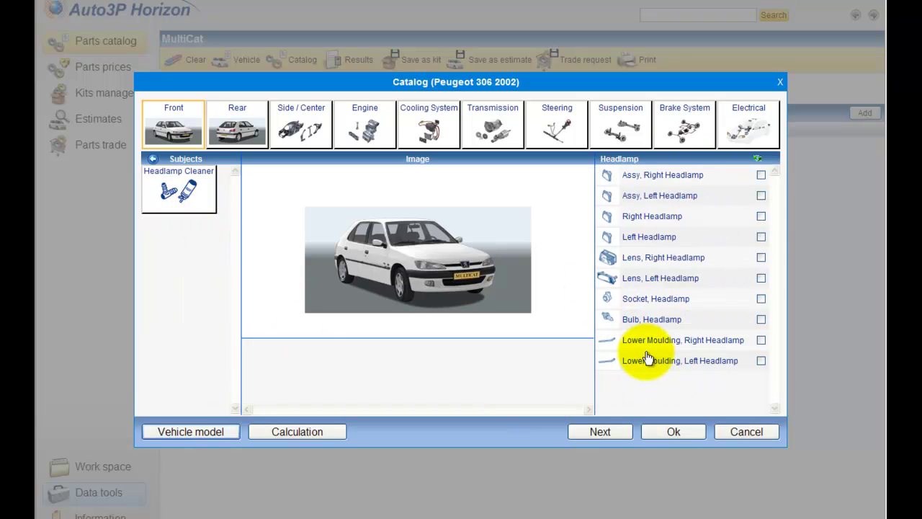
pyautogui.click(153, 161)
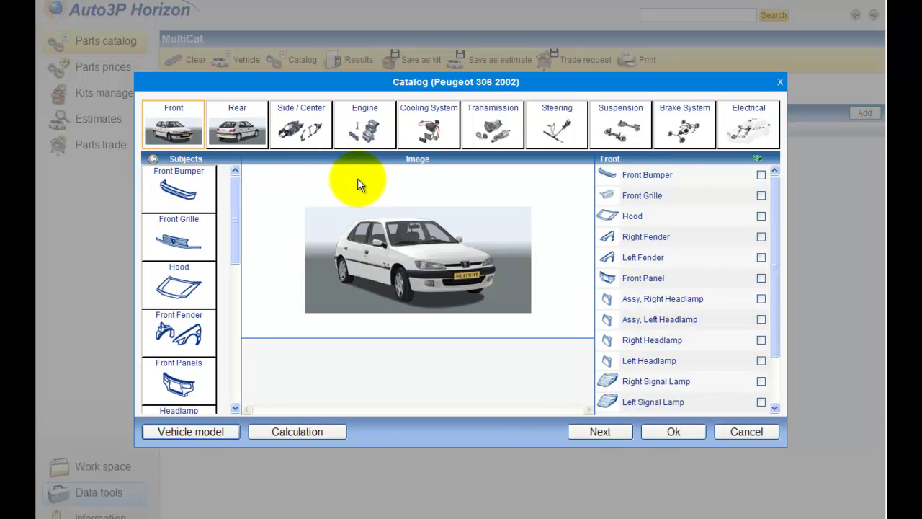
pyautogui.click(369, 141)
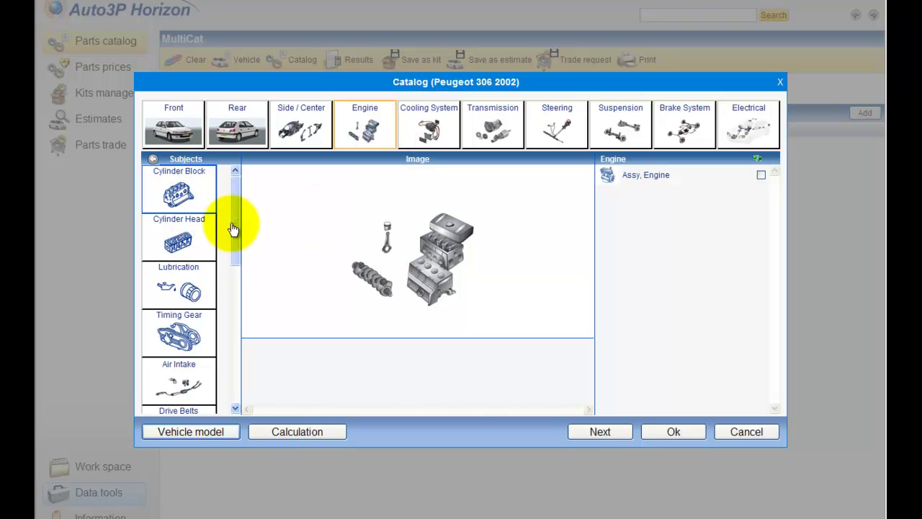
# - Look through the Engine subjects, view the Lubrication parts and return to the Engine subjects
pyautogui.moveTo(232, 262); pyautogui.dragTo(229, 156)
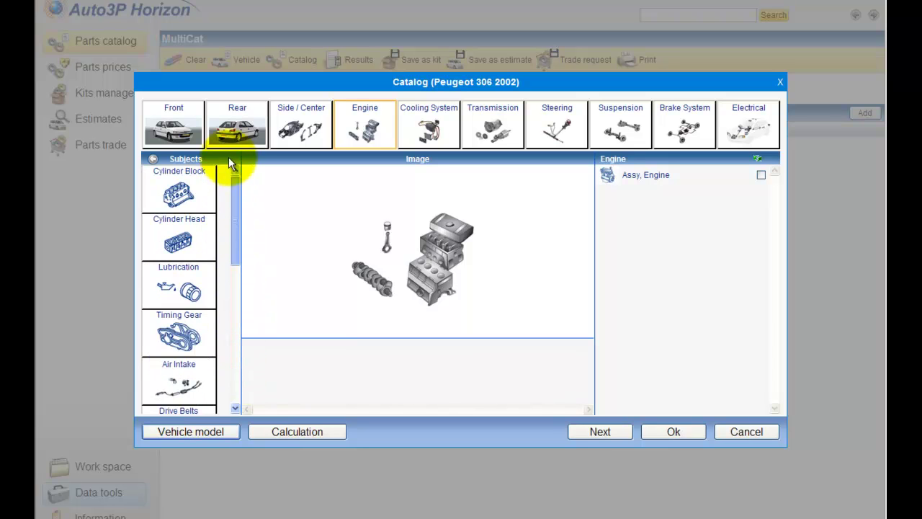
pyautogui.click(186, 297)
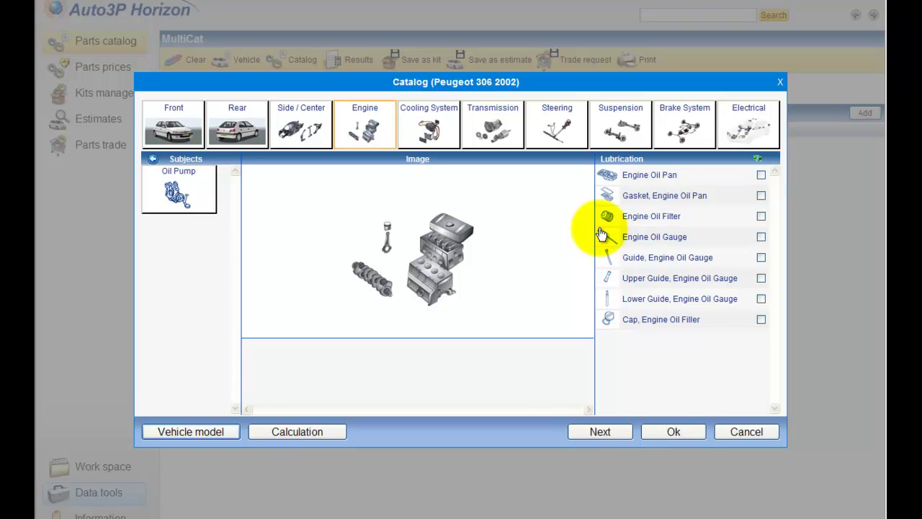
pyautogui.click(151, 160)
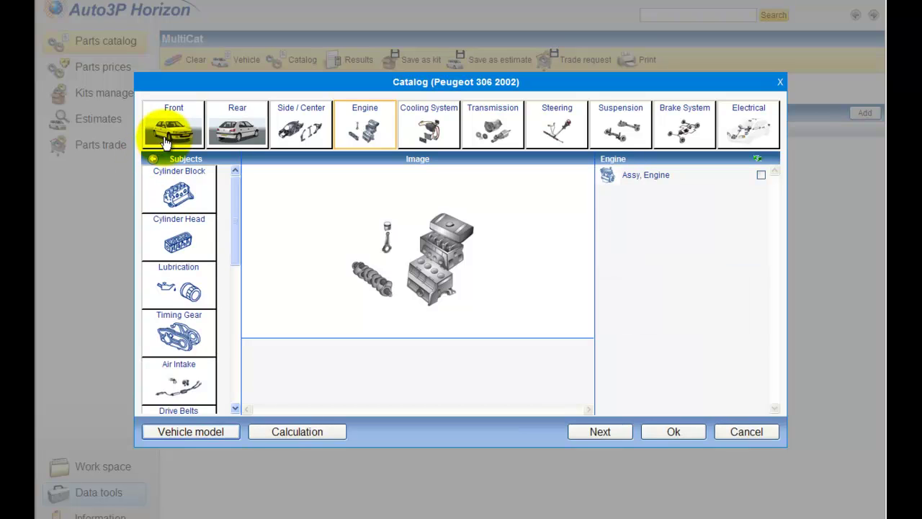
# - Switch to the Front group and view the Hood, Front Door and Headlamp parts from the car image
pyautogui.click(165, 142)
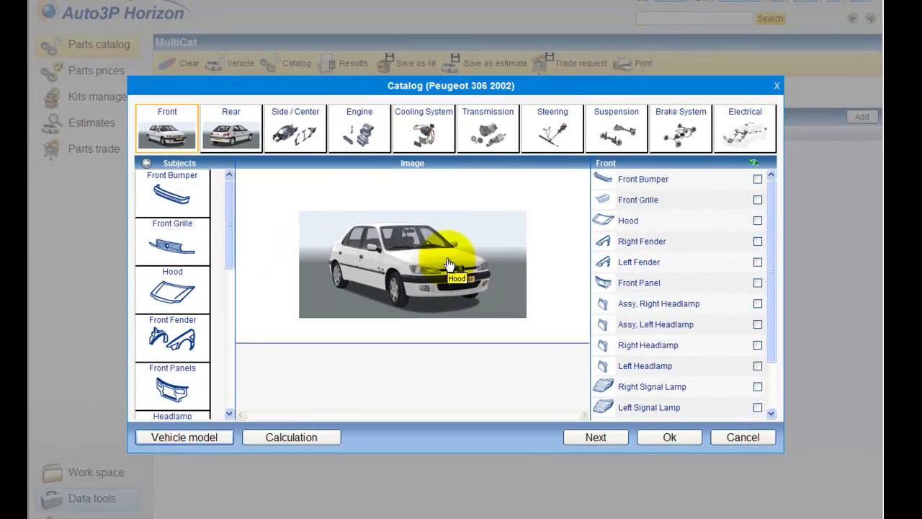
pyautogui.click(449, 264)
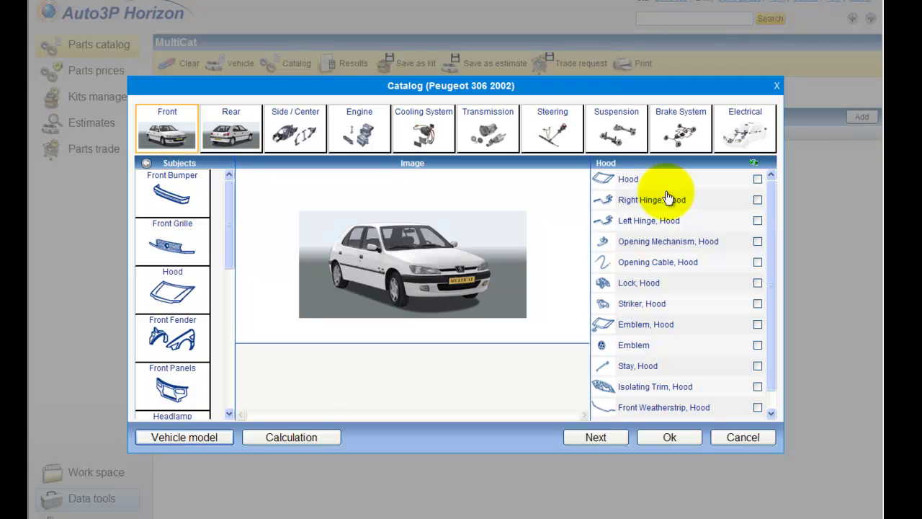
pyautogui.click(370, 267)
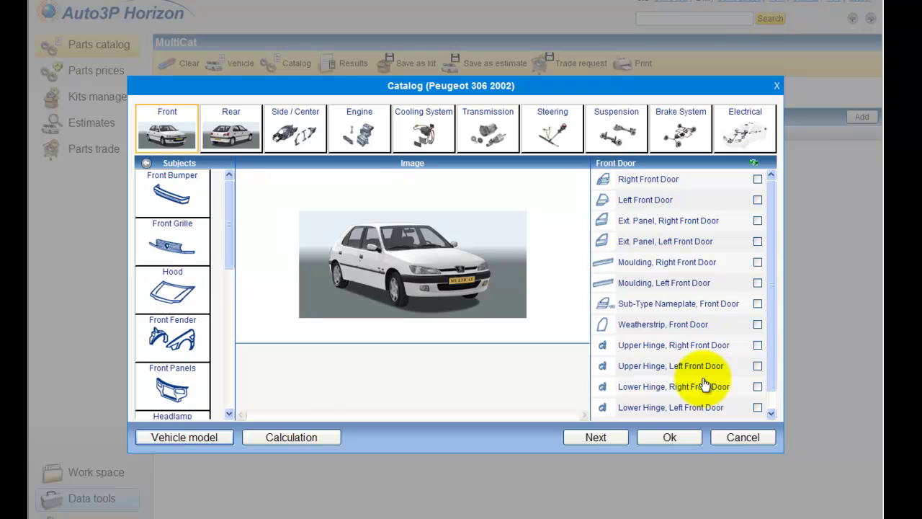
pyautogui.click(487, 274)
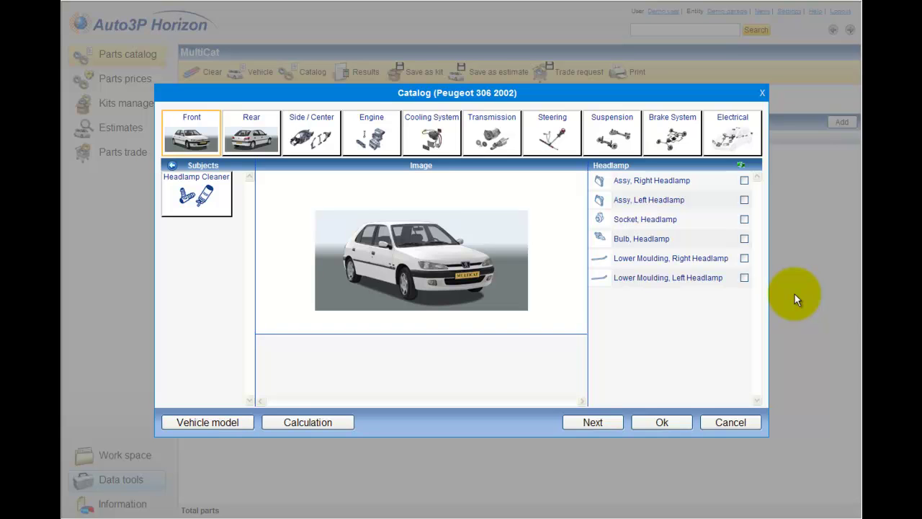
# - Return to the vehicle model, change the activity type to Maintenance and select the Timing Belt in the catalog's Service Parts
pyautogui.click(205, 425)
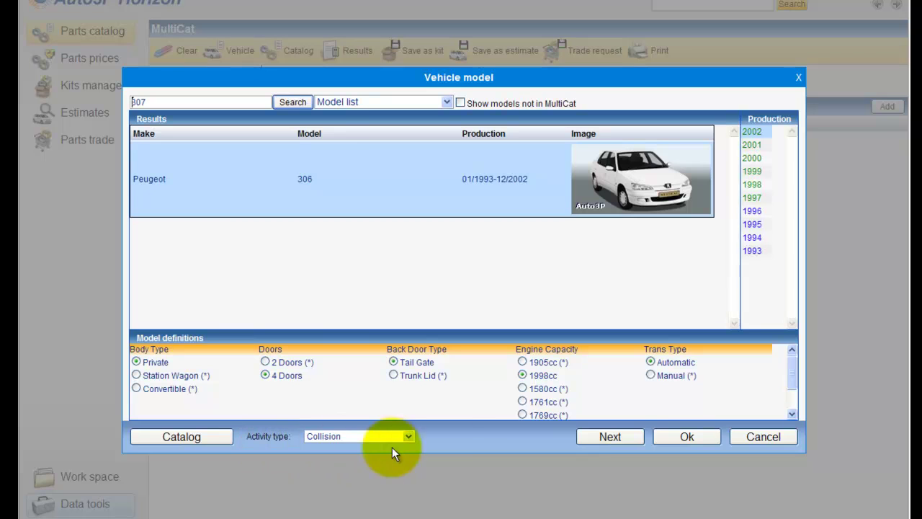
pyautogui.click(323, 435)
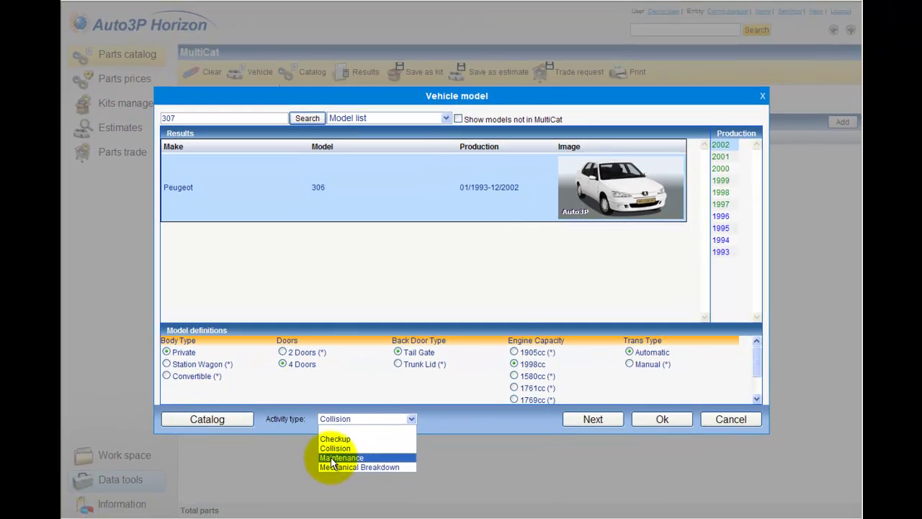
pyautogui.click(317, 474)
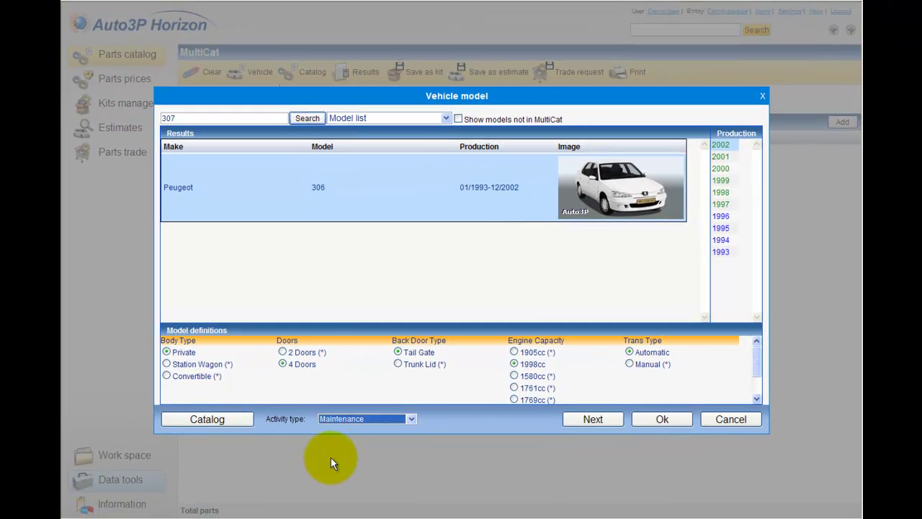
pyautogui.click(585, 425)
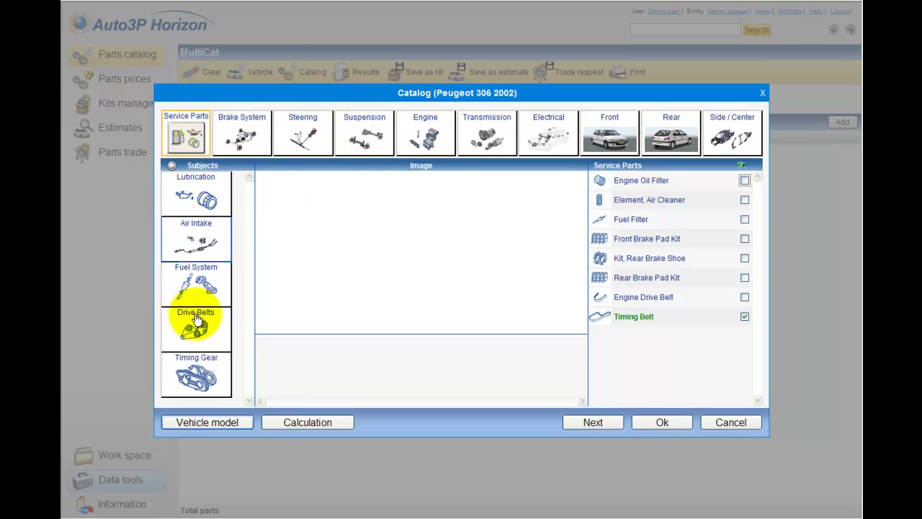
# - Go back to the vehicle model, set the activity type to Collision and continue to the catalog
pyautogui.click(208, 422)
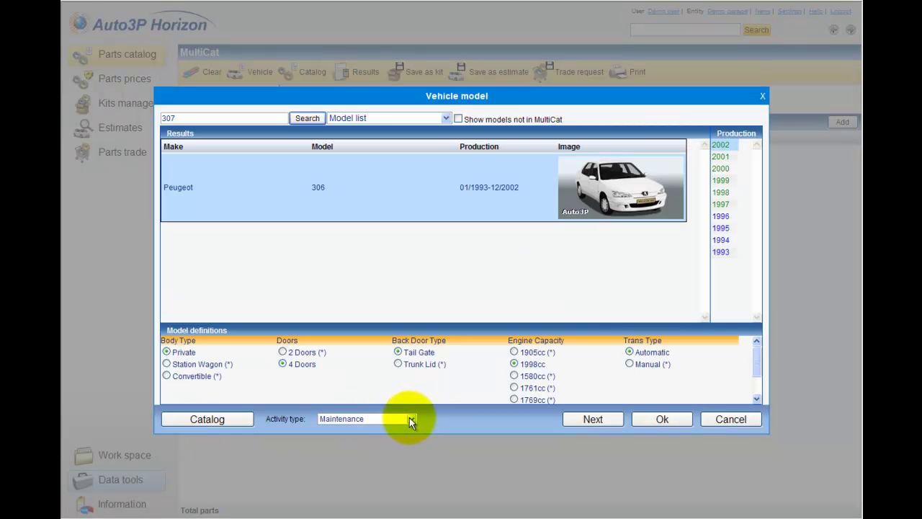
pyautogui.click(411, 420)
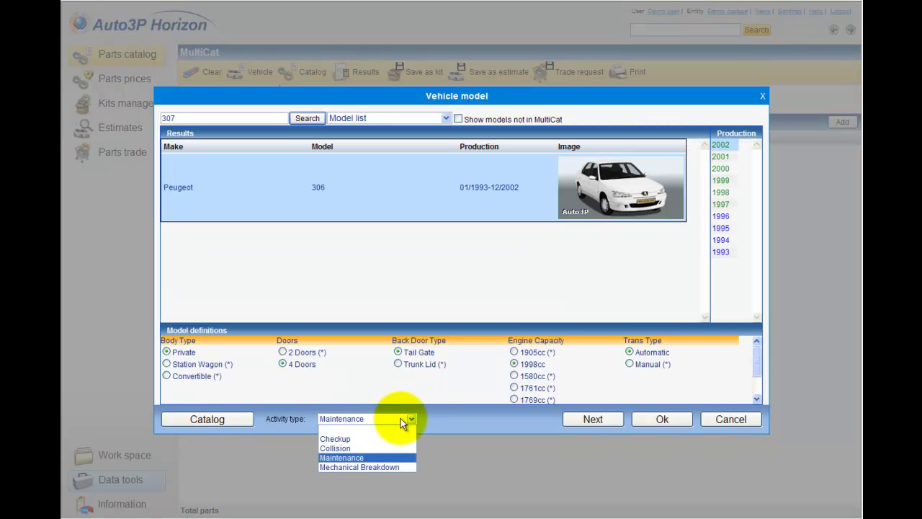
pyautogui.click(339, 448)
pyautogui.click(597, 420)
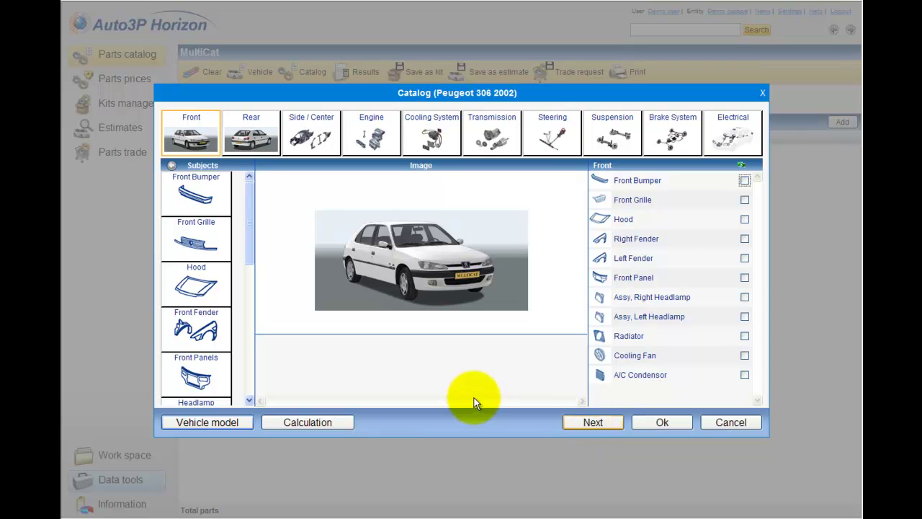
# - Select the Front Bumper, Hood and Left Fender in the Front parts list
pyautogui.click(745, 181)
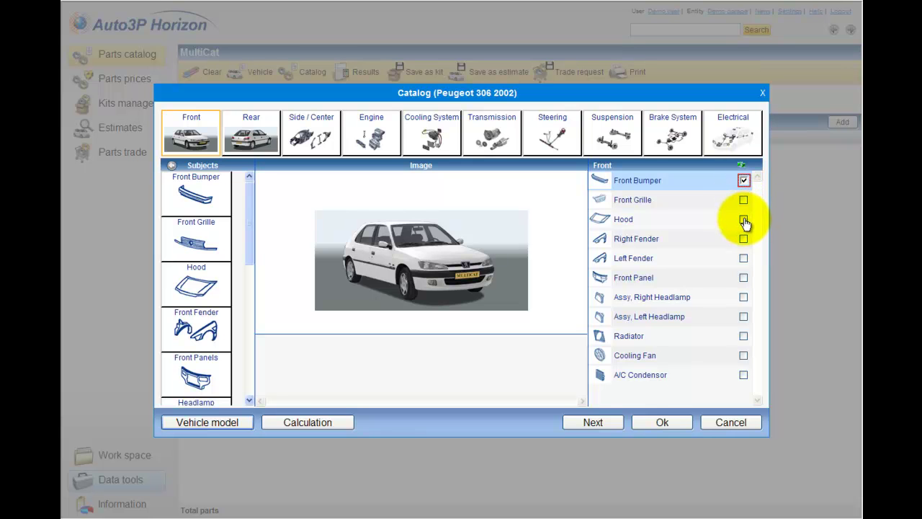
pyautogui.click(743, 220)
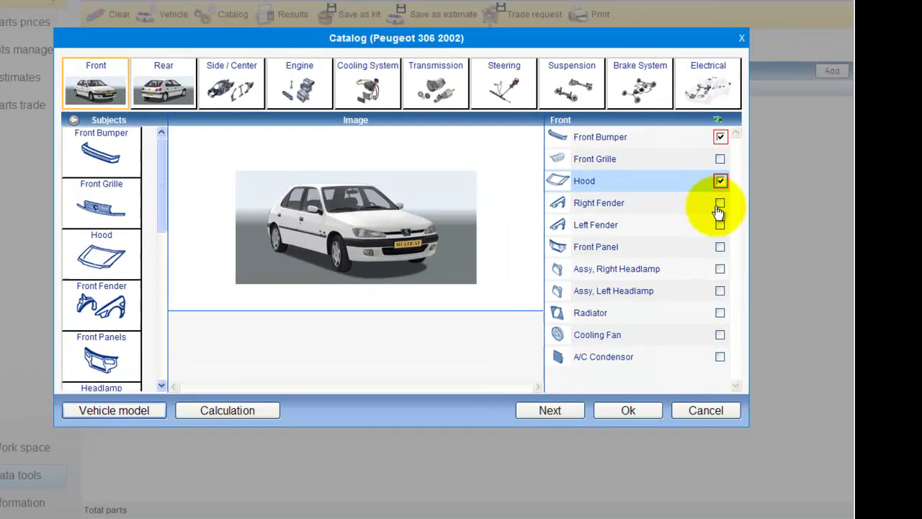
pyautogui.click(613, 75)
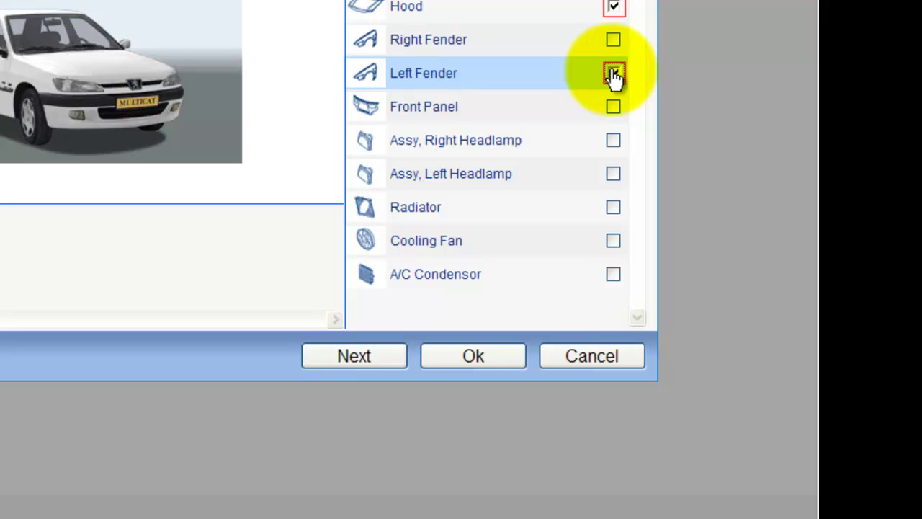
# - Open the Front Panel's part options and accept catalog number 7104C4 from supplier Peugeot
pyautogui.click(455, 116)
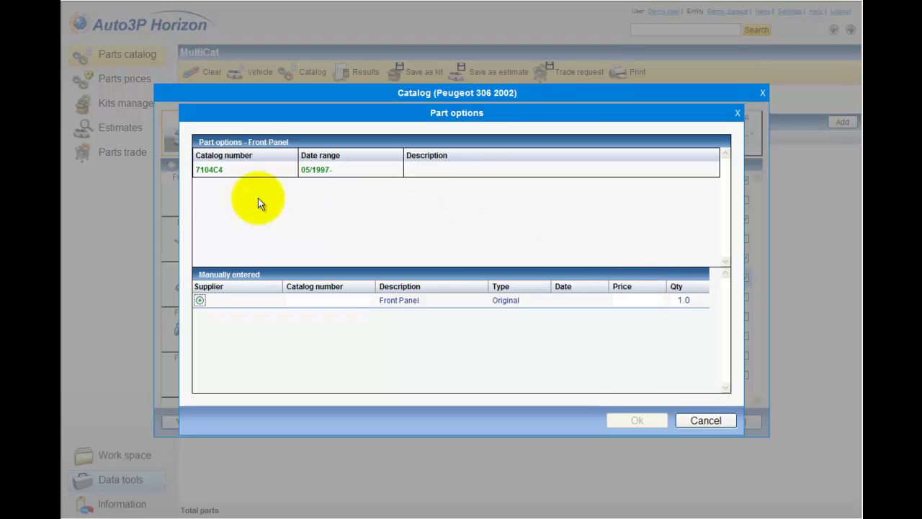
pyautogui.click(219, 173)
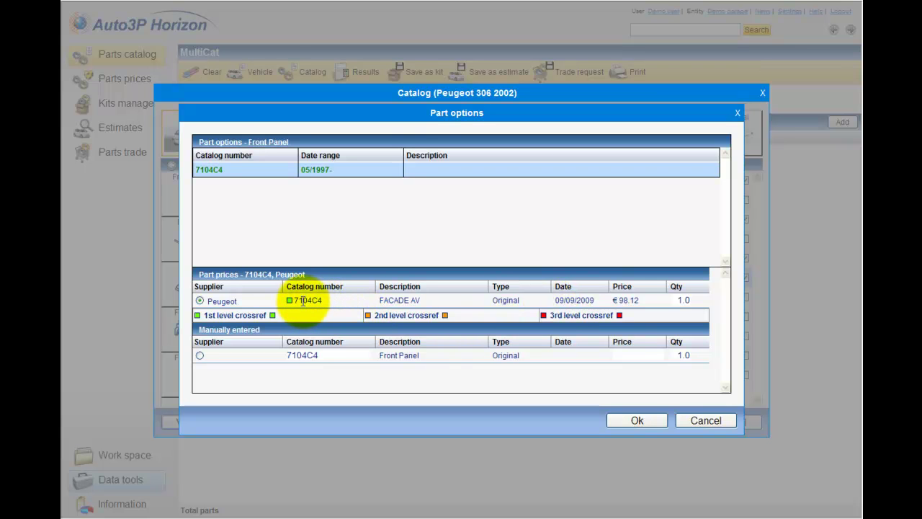
pyautogui.click(637, 422)
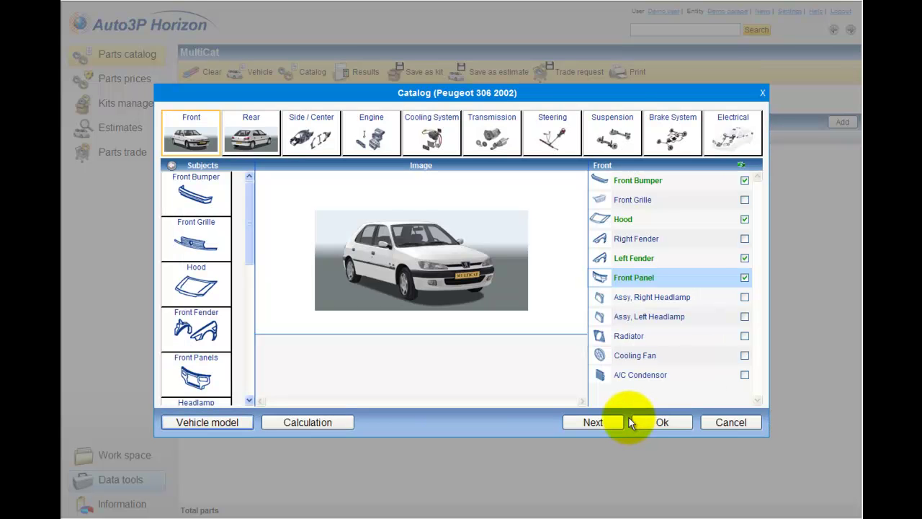
# - Select the Radiator in the Front parts and the Cylinder Block in the Engine group's Cylinder Block subject
pyautogui.click(745, 338)
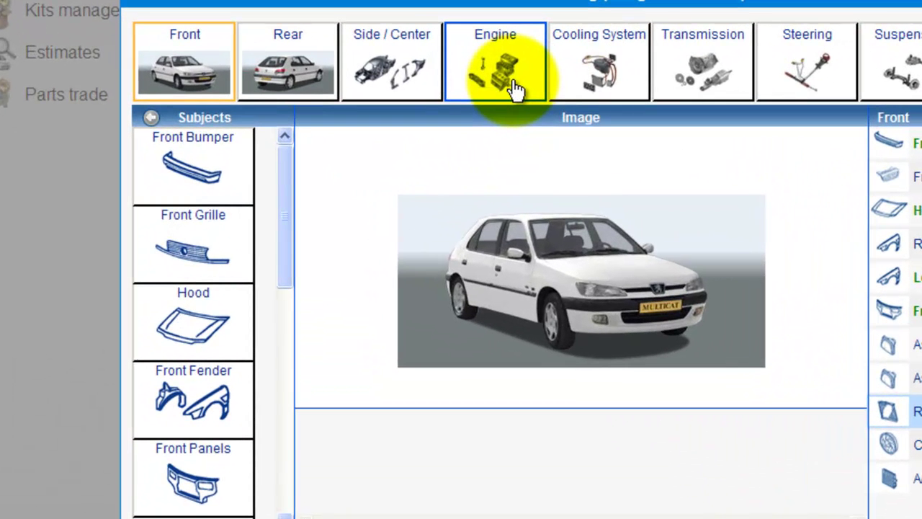
pyautogui.click(515, 88)
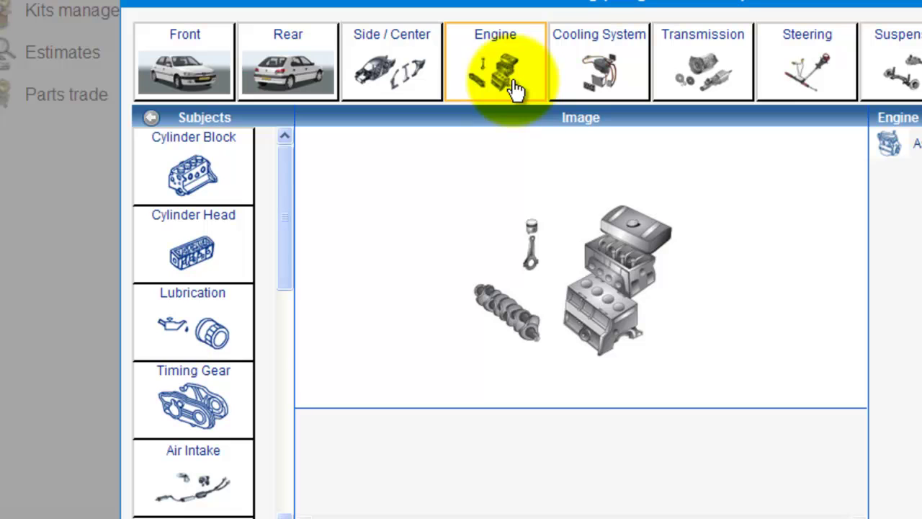
pyautogui.click(186, 162)
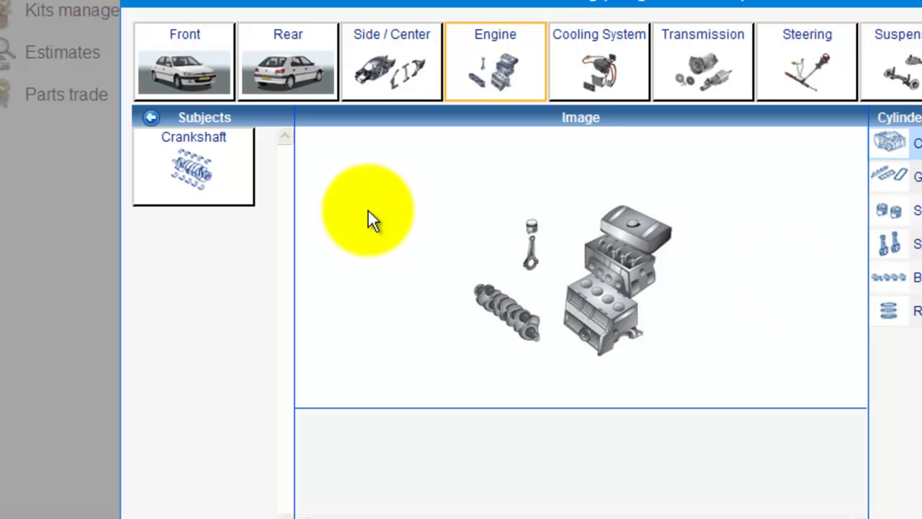
# - Select the Rear Bumper from the Rear group's car image and continue to the estimate calculation
pyautogui.click(278, 78)
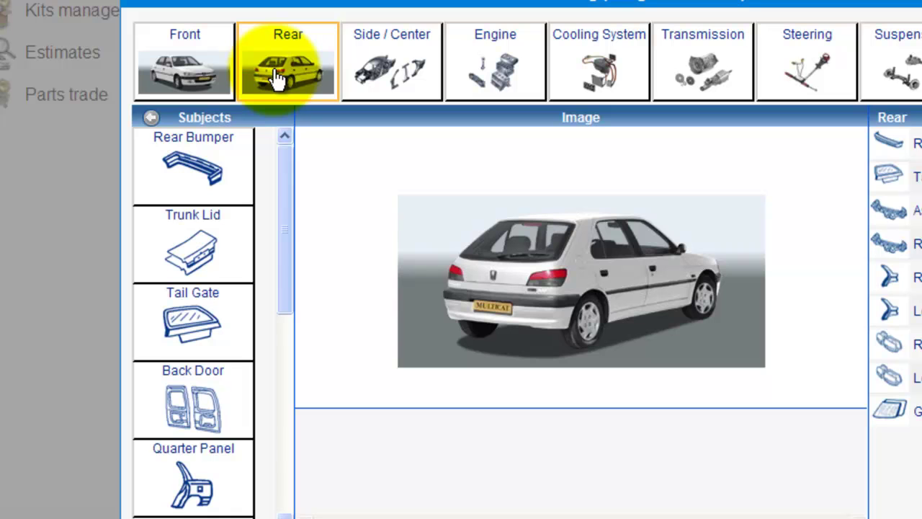
pyautogui.click(520, 332)
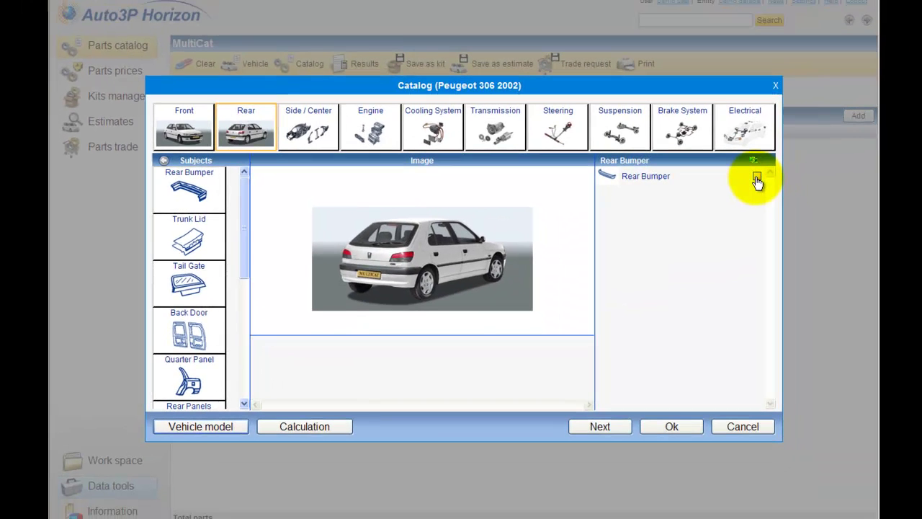
pyautogui.click(755, 177)
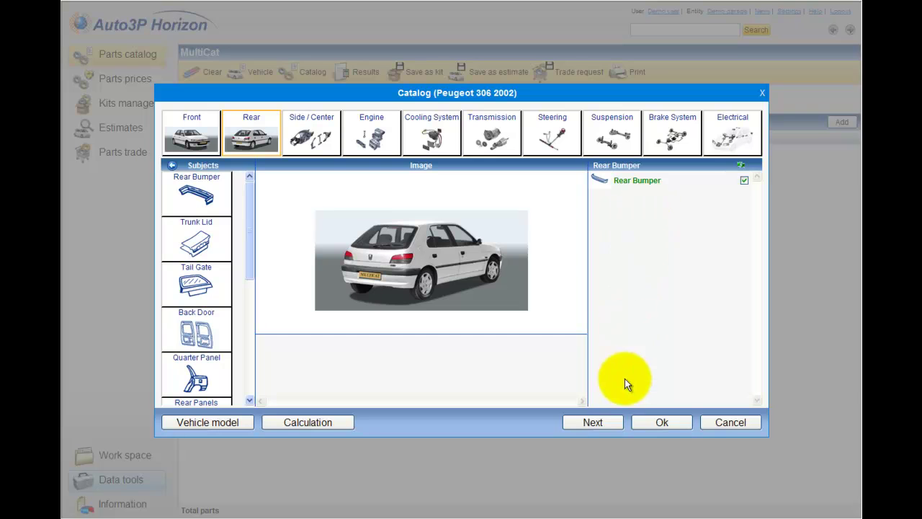
pyautogui.click(593, 423)
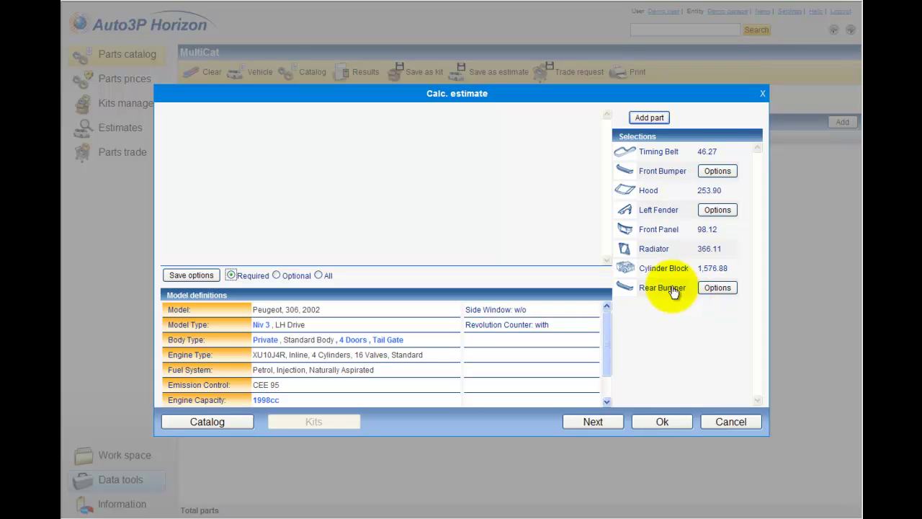
# - Examine the Timing Belt's part details, including its catalog number and price, and close them without changes
pyautogui.click(669, 155)
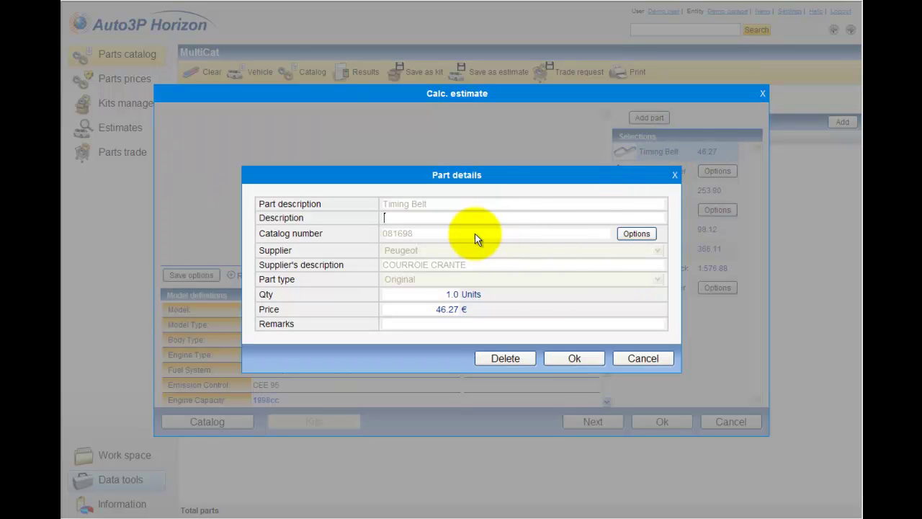
pyautogui.moveTo(414, 233); pyautogui.dragTo(380, 235)
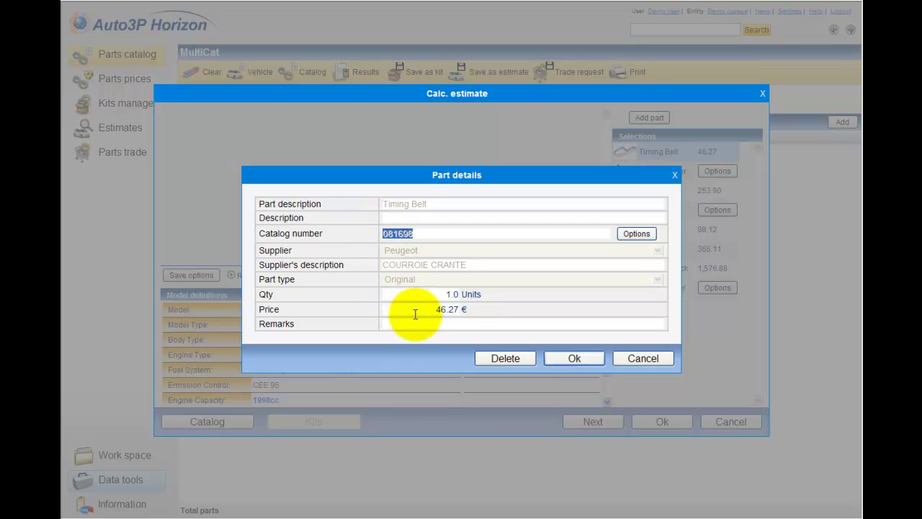
pyautogui.click(473, 314)
pyautogui.moveTo(473, 314); pyautogui.dragTo(436, 311)
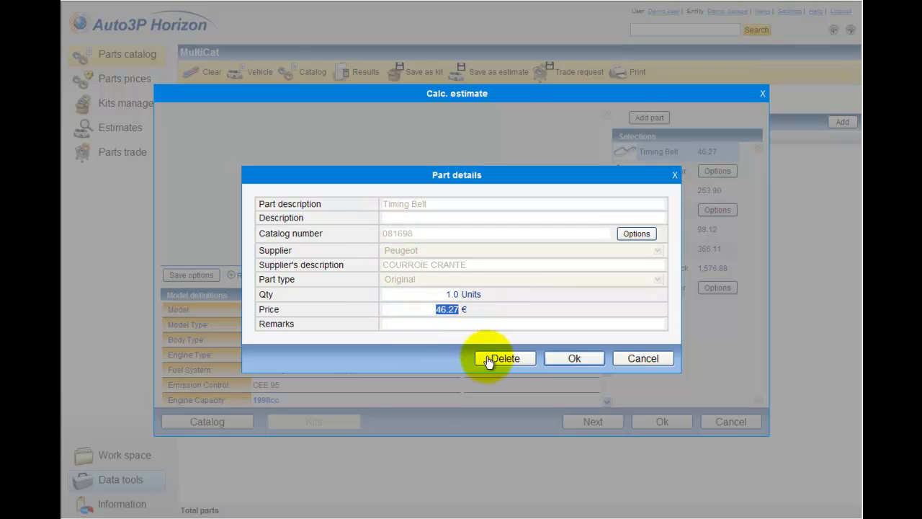
pyautogui.click(635, 360)
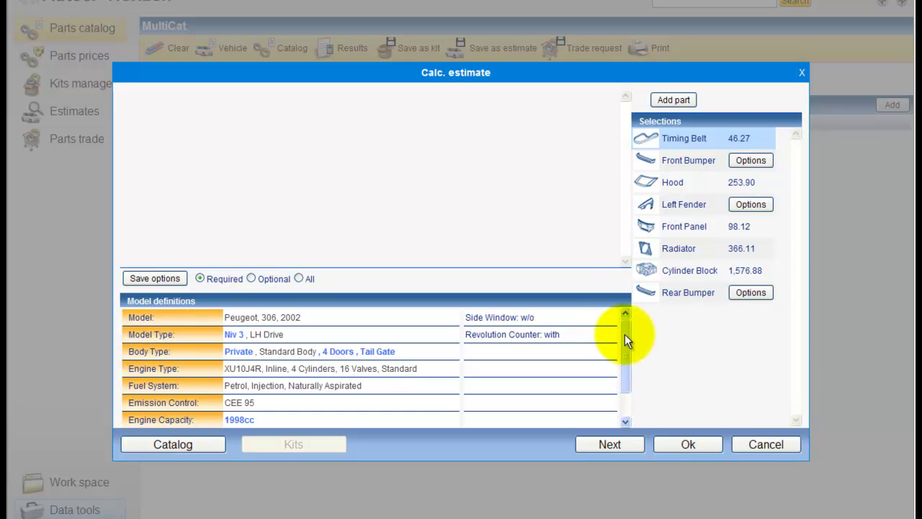
# - Review the vehicle's model definitions in the estimate and display all definition options instead of only the required ones
pyautogui.moveTo(624, 358); pyautogui.dragTo(624, 313)
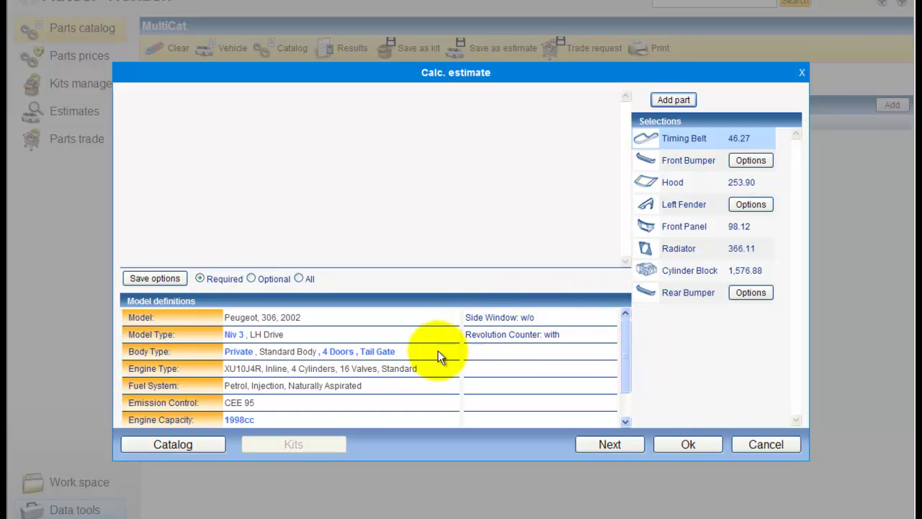
pyautogui.scroll(-2, 430, 360)
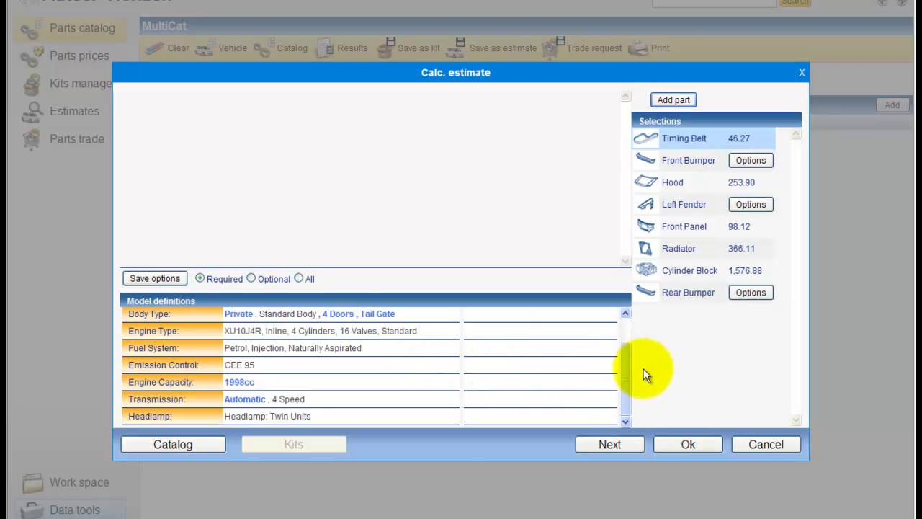
pyautogui.moveTo(627, 369); pyautogui.dragTo(621, 328)
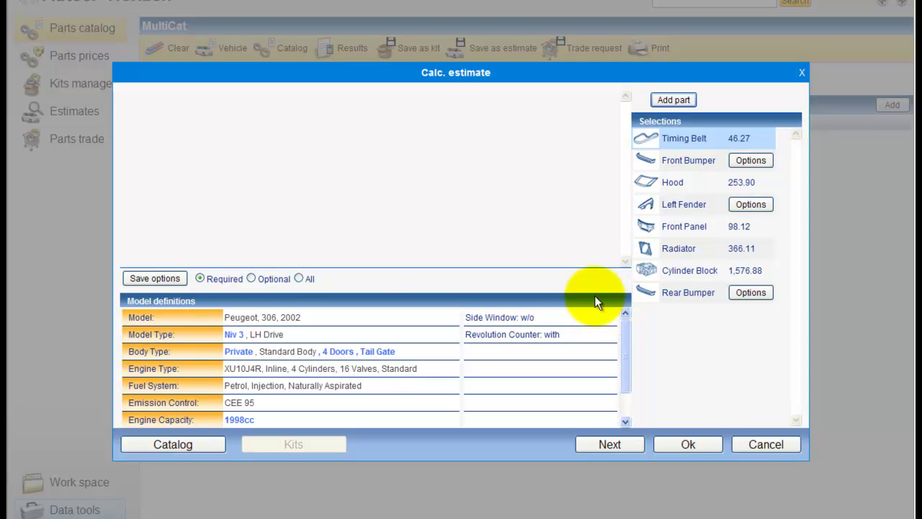
pyautogui.click(298, 278)
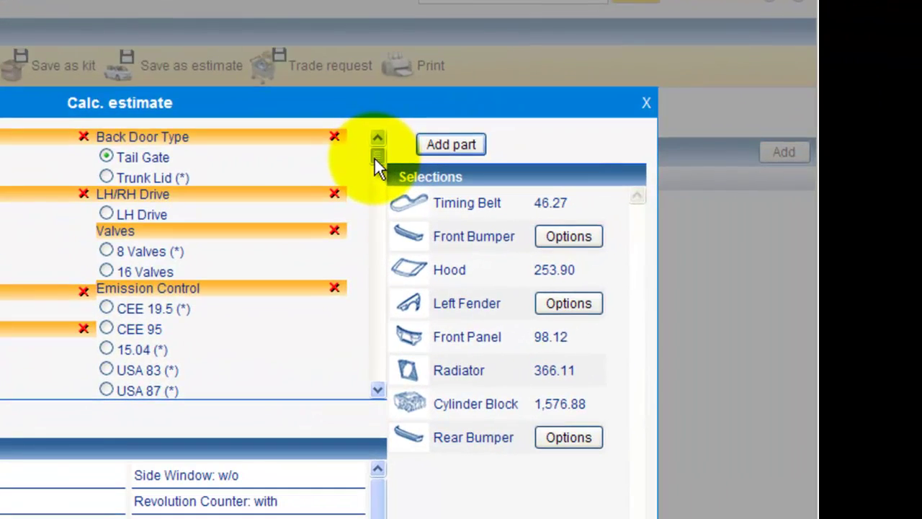
# - Examine the complete list of definition options for the Peugeot 306, from the body and engine options through the exterior mirror adjustment
pyautogui.scroll(-1, 375, 159)
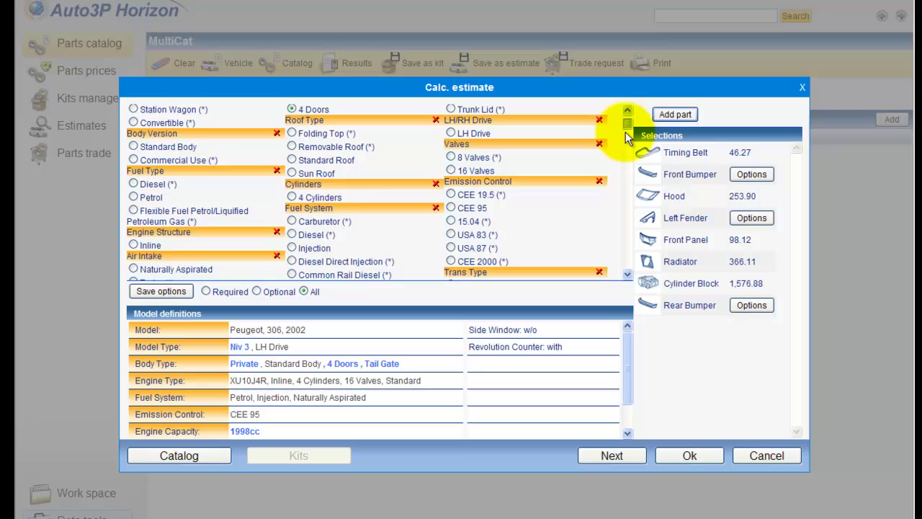
pyautogui.scroll(-2, 625, 131)
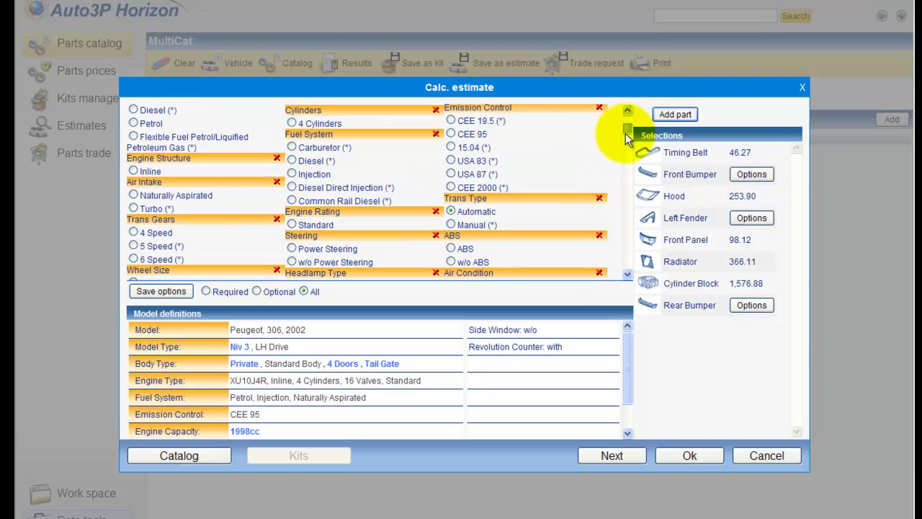
pyautogui.scroll(-4, 624, 142)
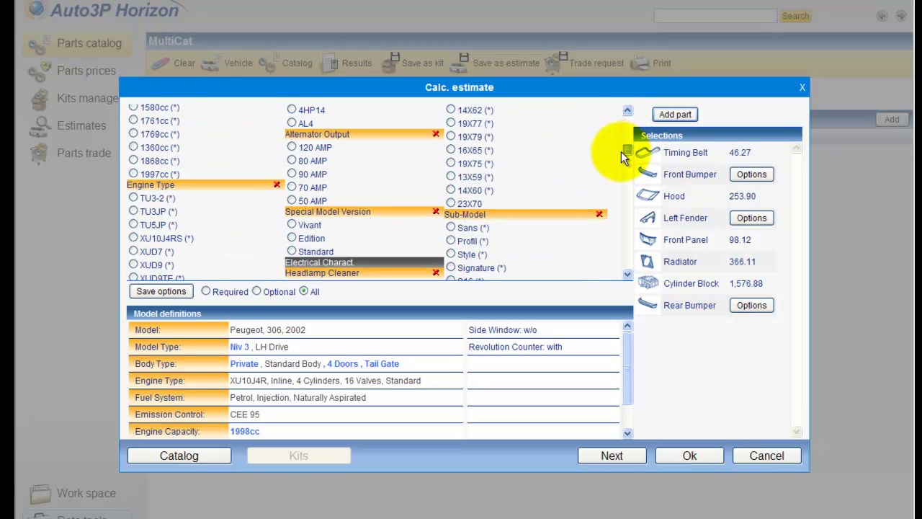
pyautogui.scroll(-1, 621, 151)
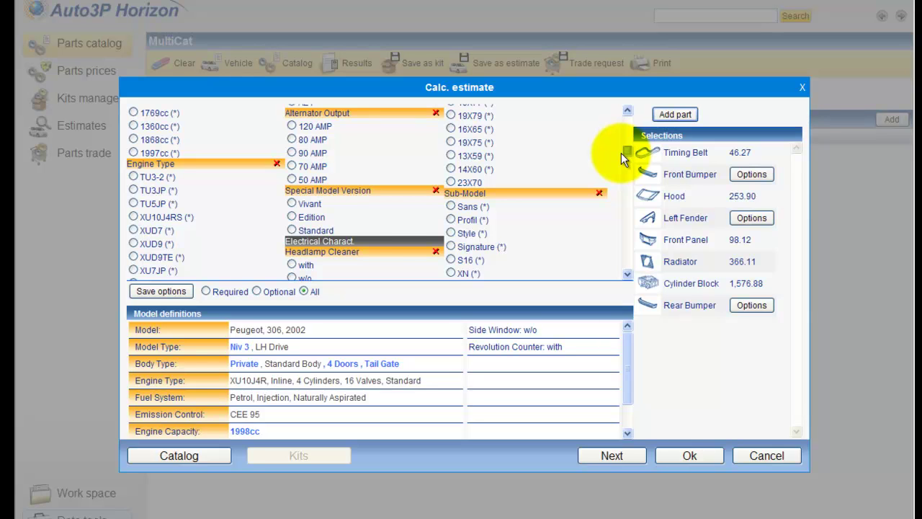
pyautogui.scroll(-2, 622, 158)
pyautogui.scroll(-3, 621, 188)
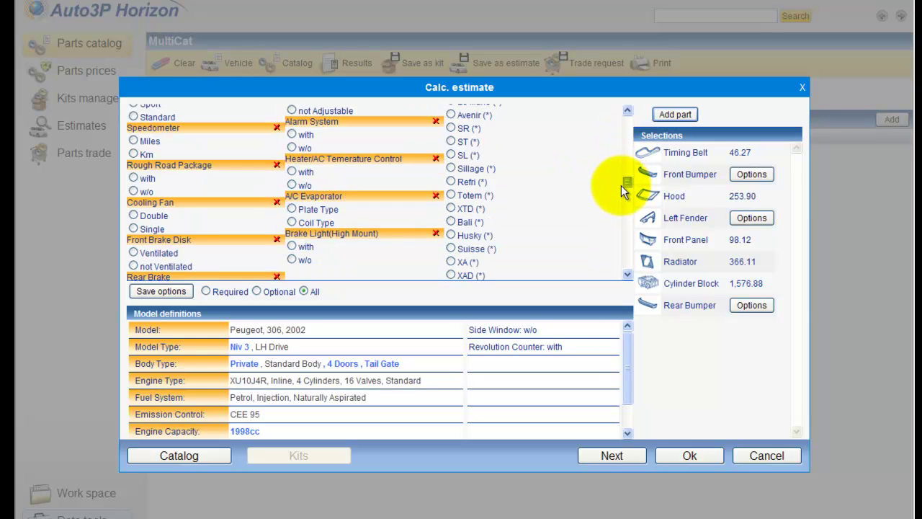
pyautogui.scroll(-4, 621, 222)
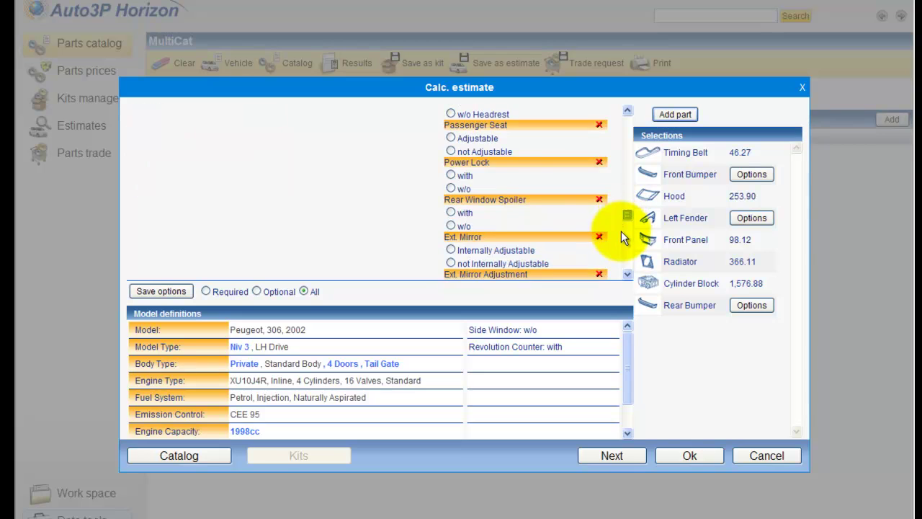
pyautogui.moveTo(622, 261); pyautogui.dragTo(627, 113)
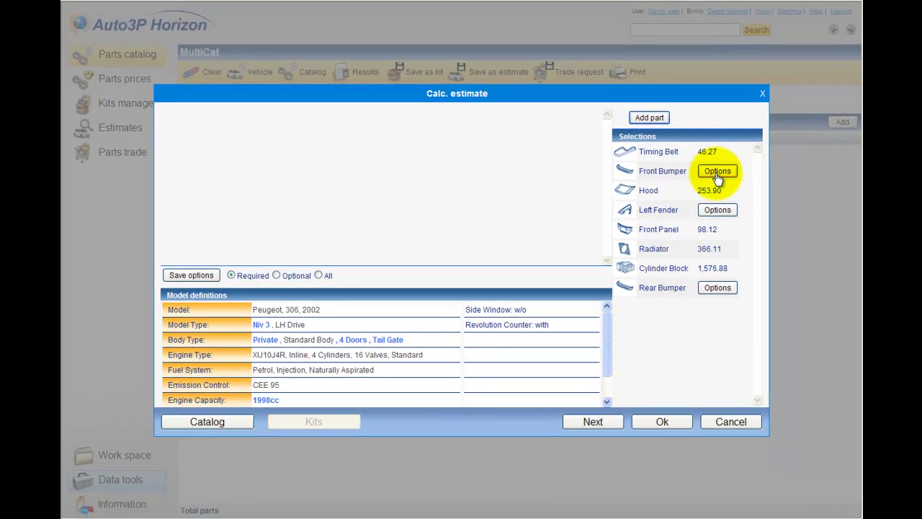
# - Review the Front Bumper's Hurricane gray option prices and settle on the partially painted, partially primed option 7401J9 with Peugeot part 7401X8
pyautogui.click(740, 176)
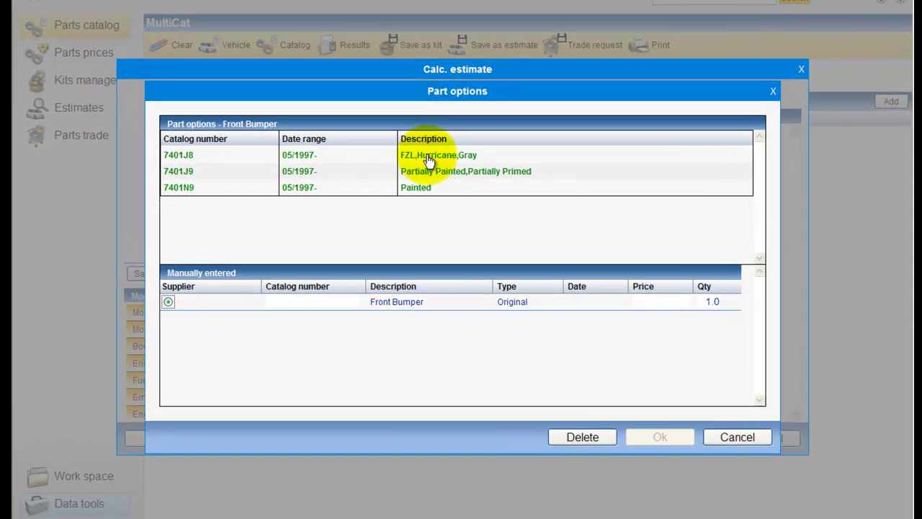
pyautogui.click(428, 160)
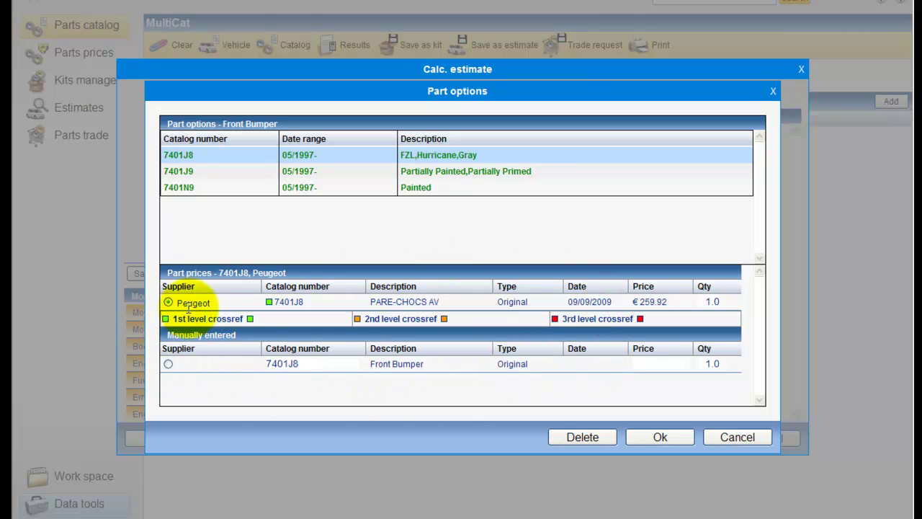
pyautogui.doubleClick(288, 301)
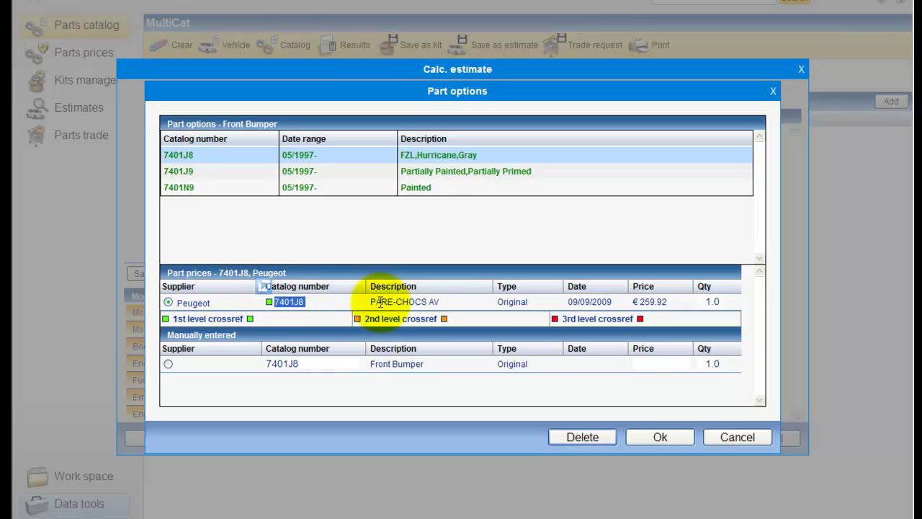
pyautogui.moveTo(439, 302); pyautogui.dragTo(369, 302)
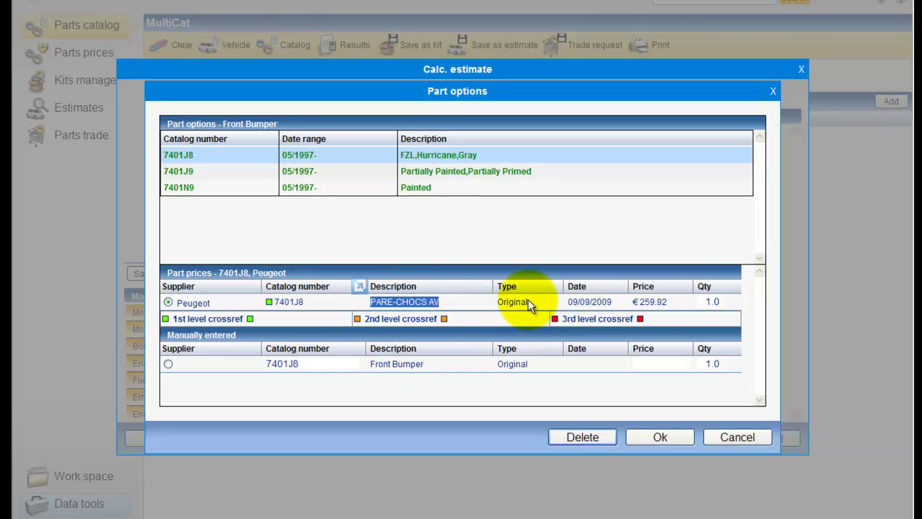
pyautogui.click(604, 301)
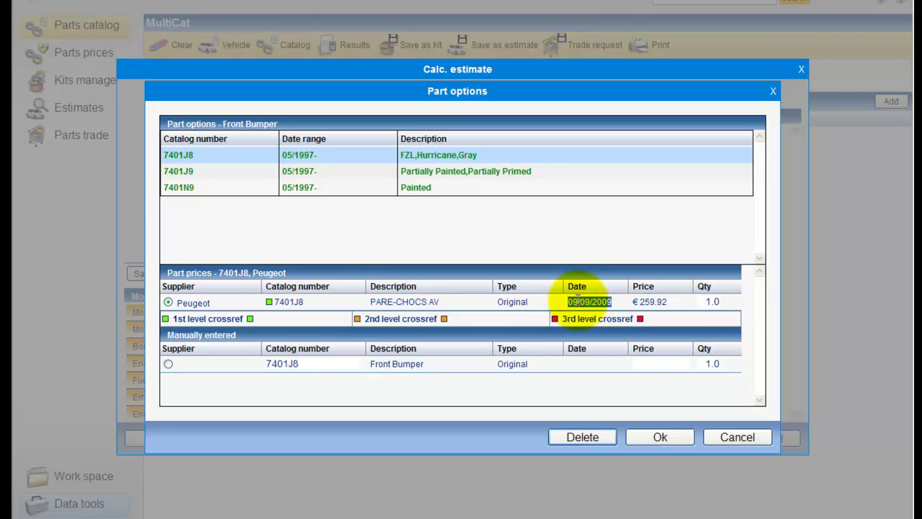
pyautogui.click(632, 302)
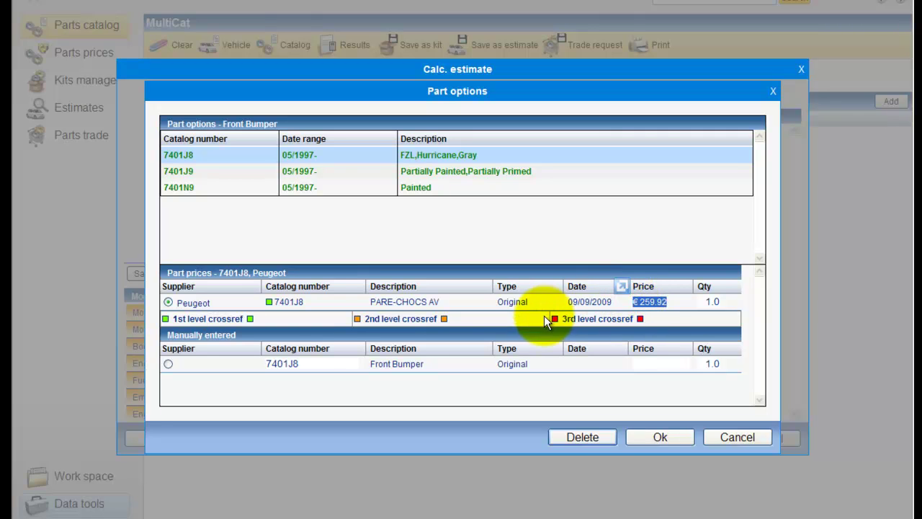
pyautogui.click(496, 173)
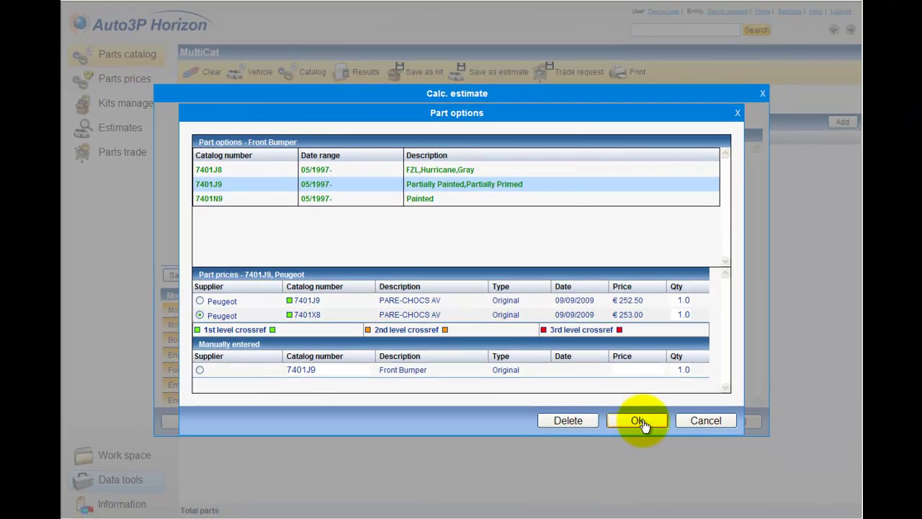
pyautogui.click(647, 423)
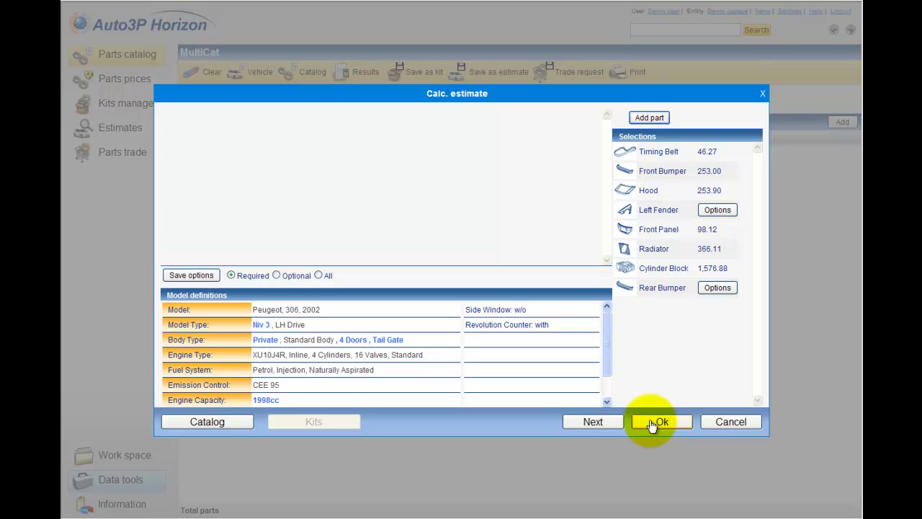
# - Resolve the Left Fender's part options with catalog number 7840J3, 40 mm with garnish
pyautogui.click(715, 218)
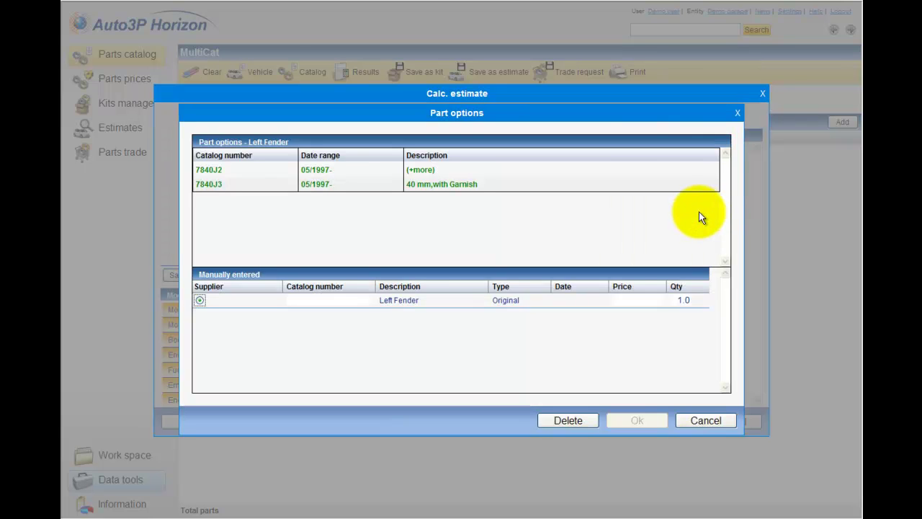
pyautogui.click(208, 186)
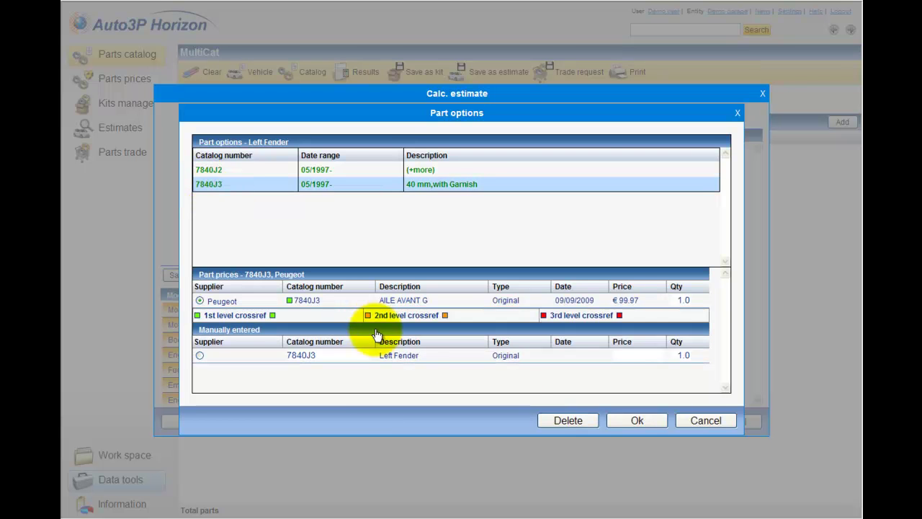
pyautogui.click(652, 428)
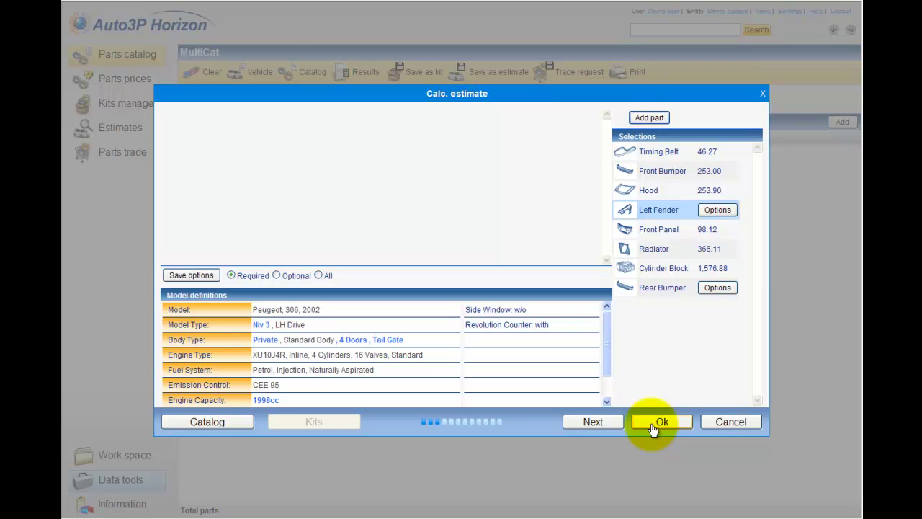
# - Resolve the Rear Bumper's part options with the partially painted, P006, partially primed catalog number 7410L2
pyautogui.click(717, 290)
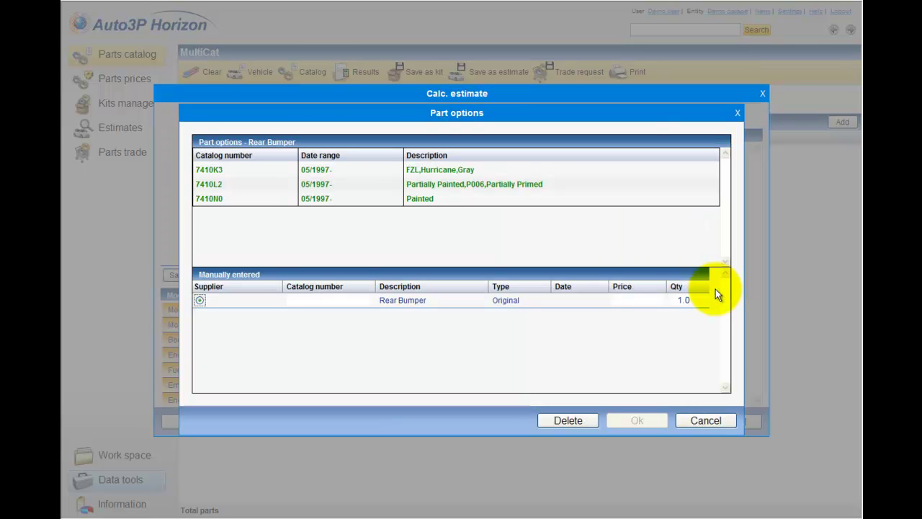
pyautogui.click(444, 190)
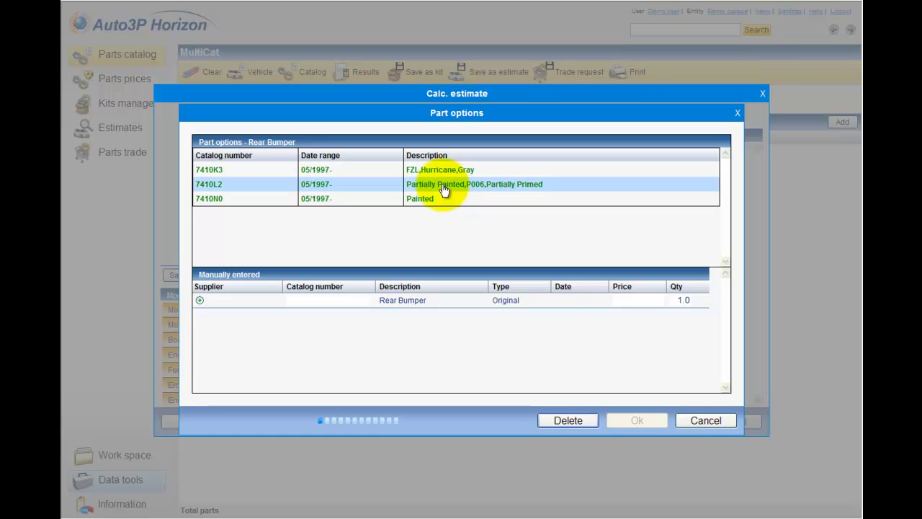
pyautogui.click(637, 420)
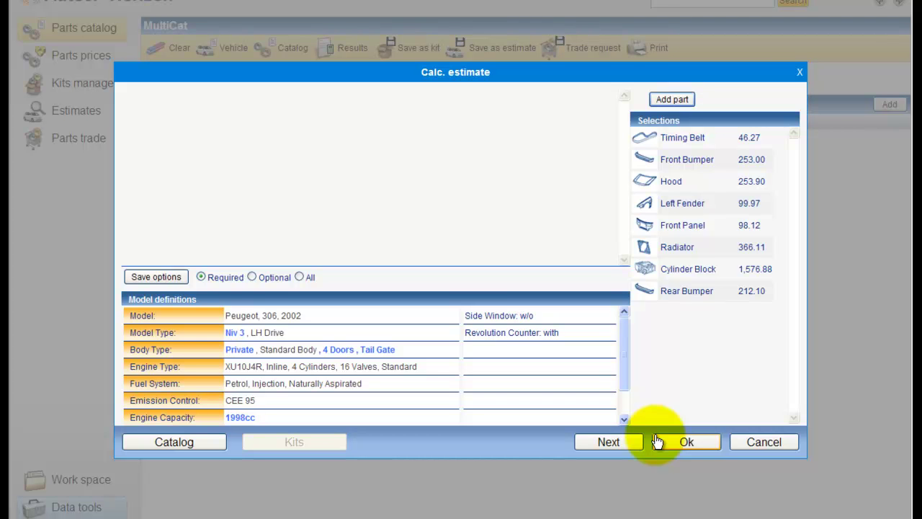
# - Start a manually added part with the description "Part", catalog number 12345 and Peugeot as supplier
pyautogui.click(679, 102)
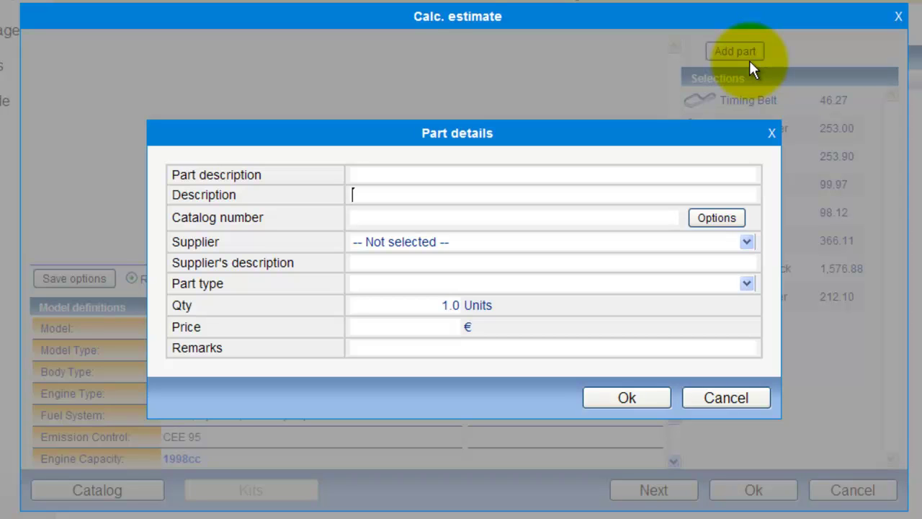
pyautogui.write('Part')
pyautogui.click(370, 212)
pyautogui.write('12345')
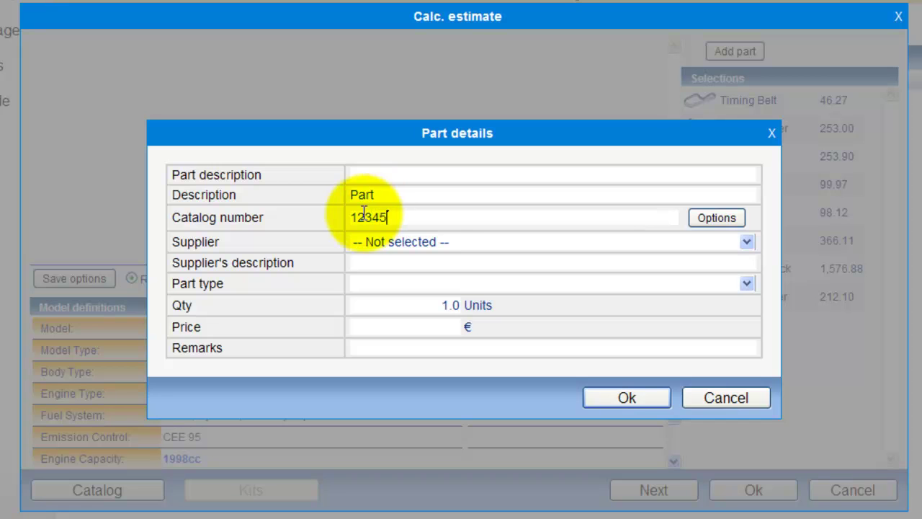
pyautogui.click(428, 247)
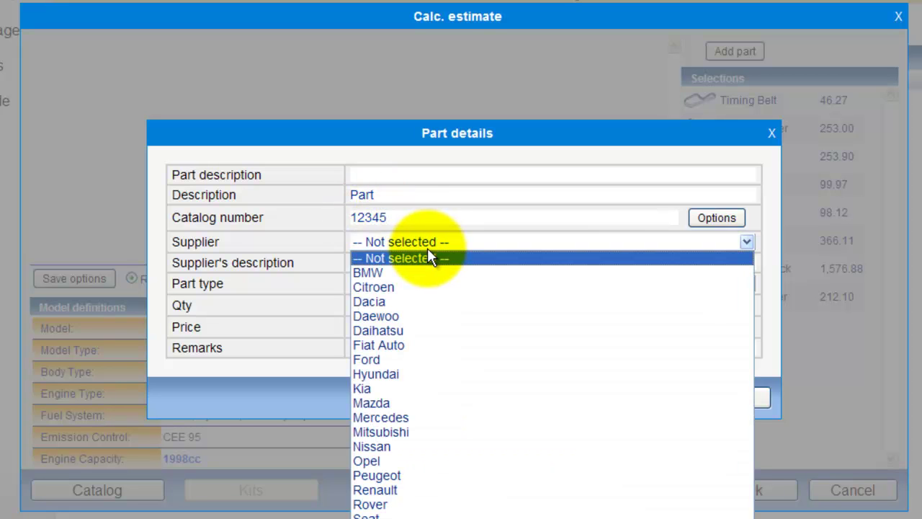
pyautogui.click(396, 471)
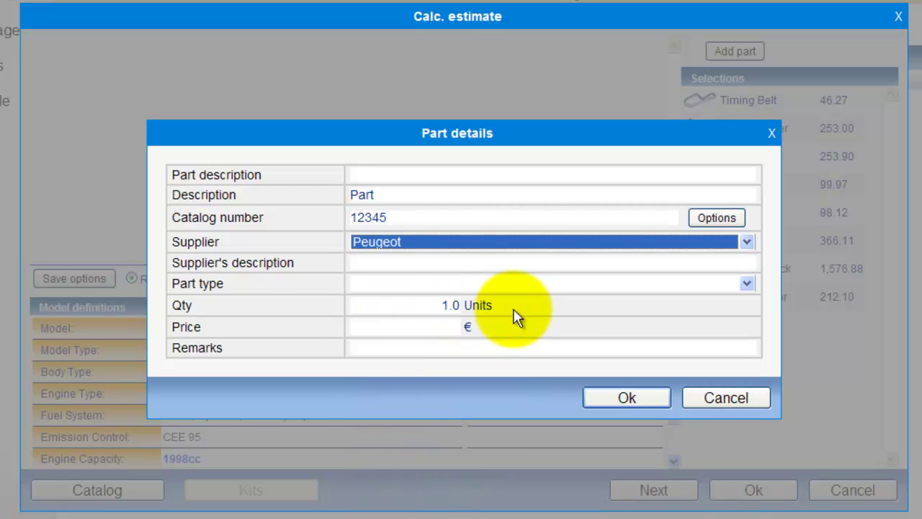
# - Set the new part's type to OEM, its price to 200 € and its remarks to "remarks", and add it to the selections
pyautogui.click(483, 286)
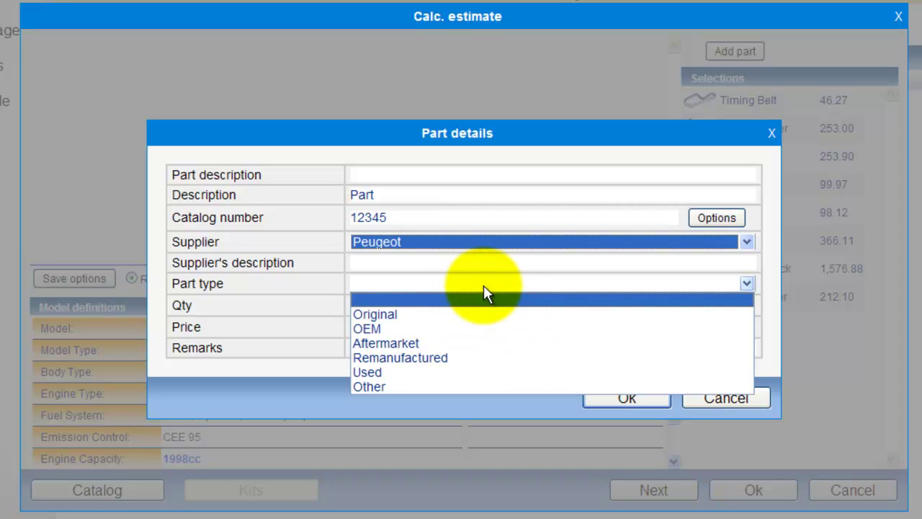
pyautogui.click(437, 328)
pyautogui.click(432, 326)
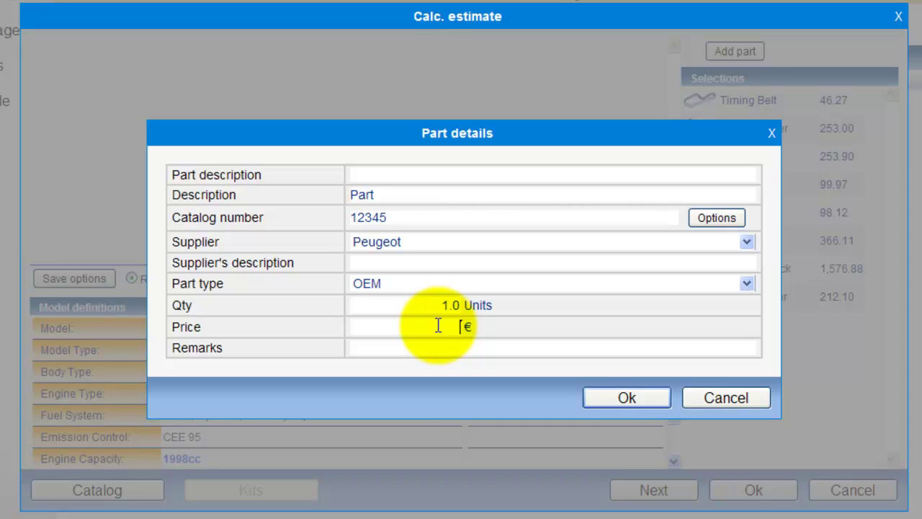
pyautogui.write('200')
pyautogui.click(442, 348)
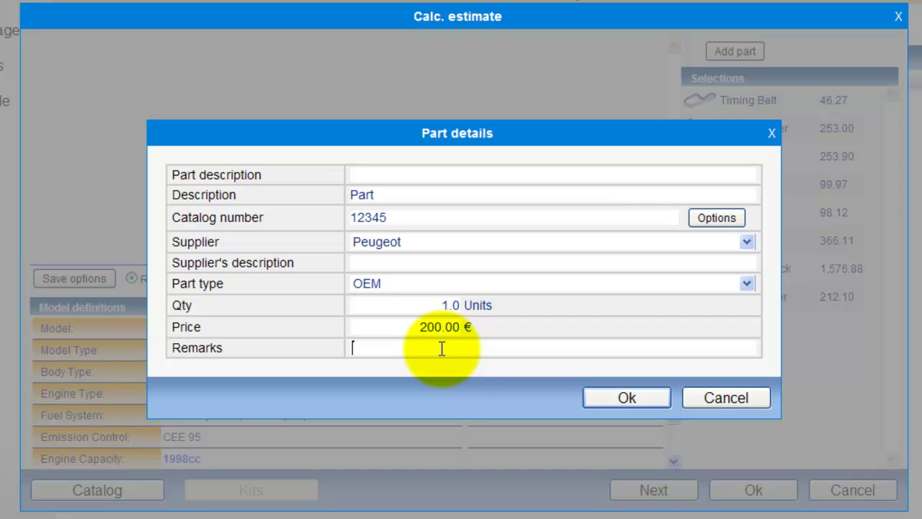
pyautogui.write('remarks')
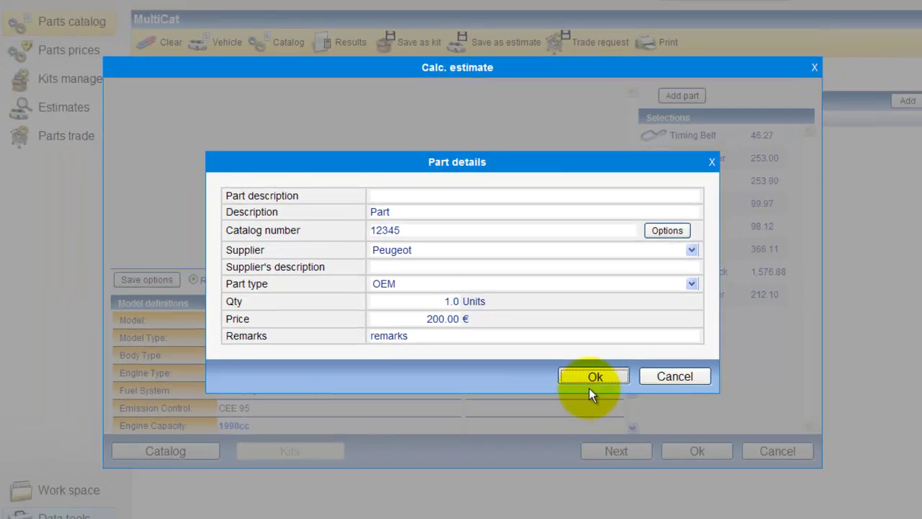
pyautogui.click(620, 393)
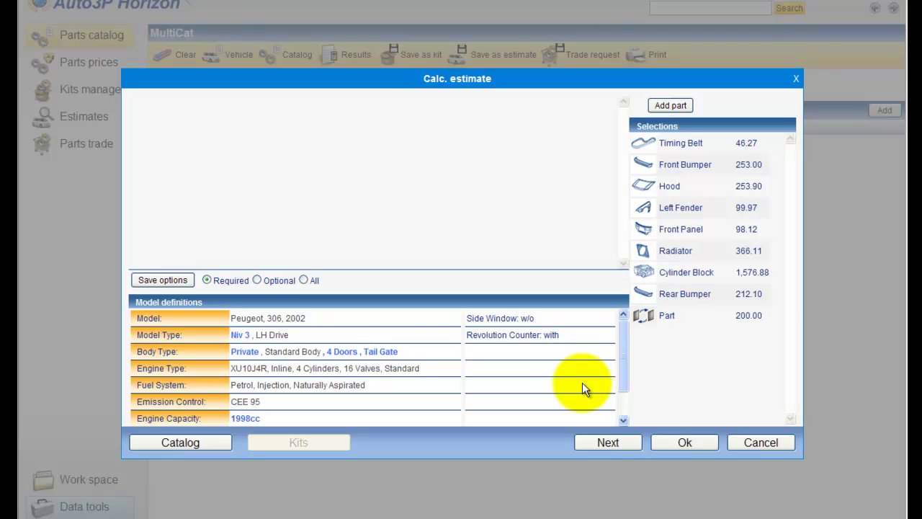
# - Complete the estimate calculation and enter the description "change" in the Hood's part details
pyautogui.click(618, 445)
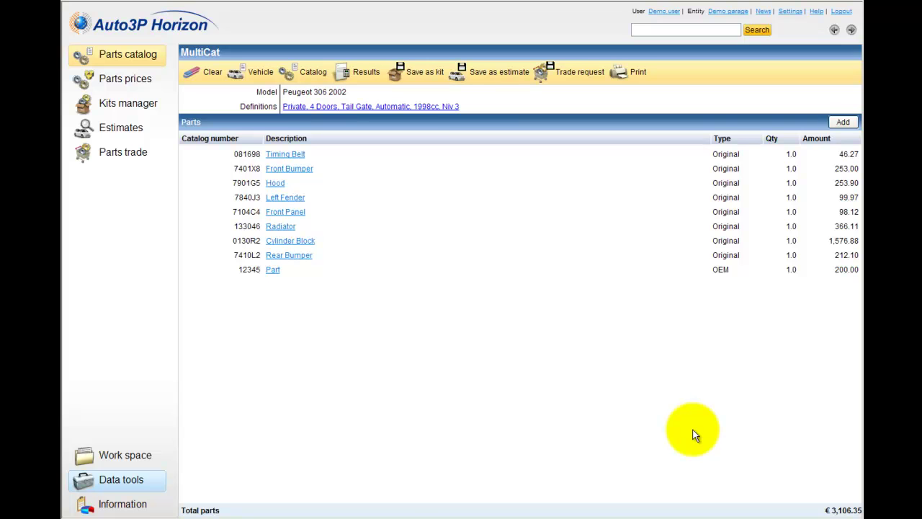
pyautogui.click(276, 183)
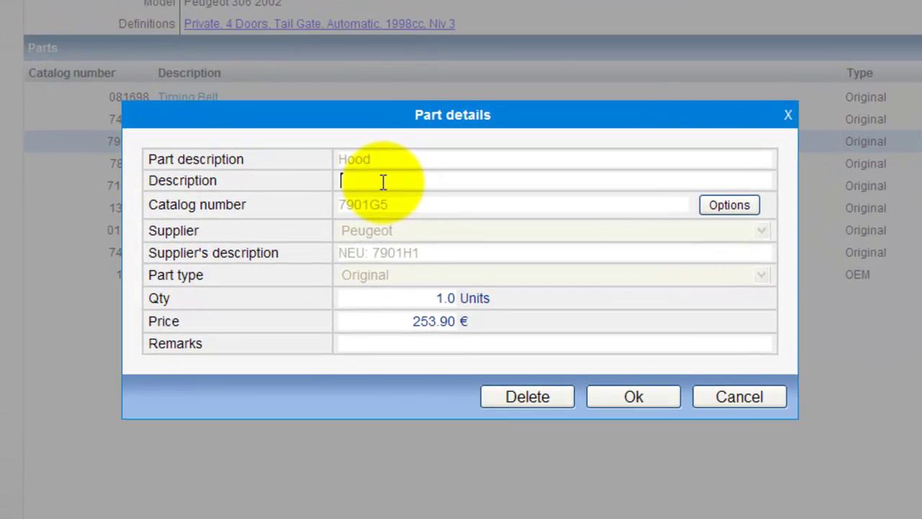
pyautogui.write('c')
pyautogui.write('h')
pyautogui.write('ange')
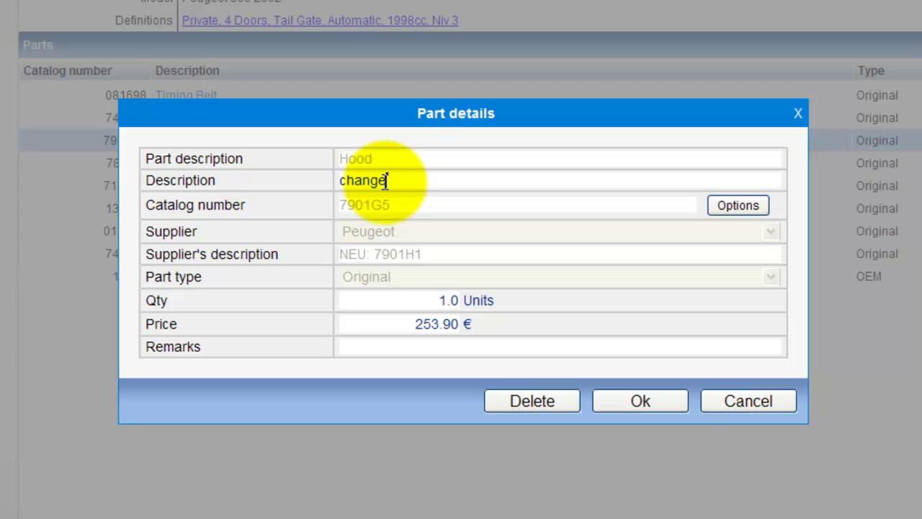
# - Switch the Hood's part option to the Peugeot original with catalog number 7901H1, CAPOT MOTEUR
pyautogui.click(742, 209)
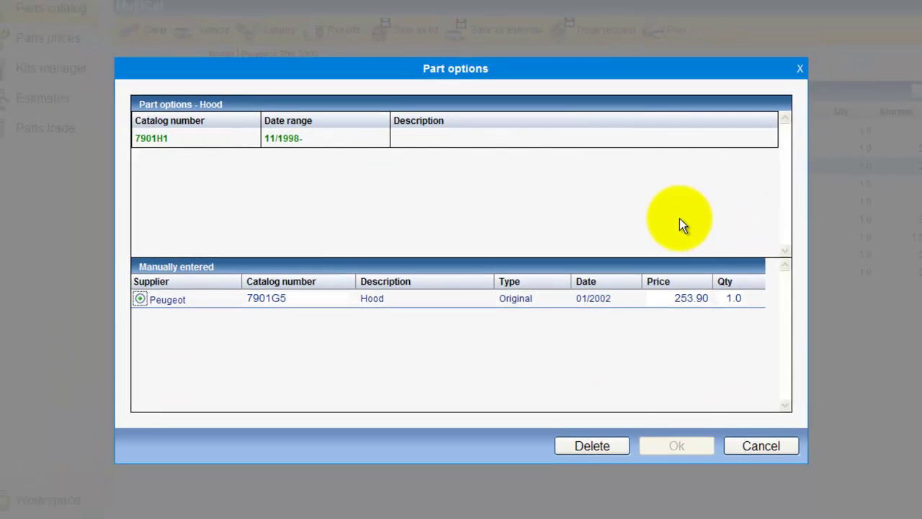
pyautogui.click(203, 143)
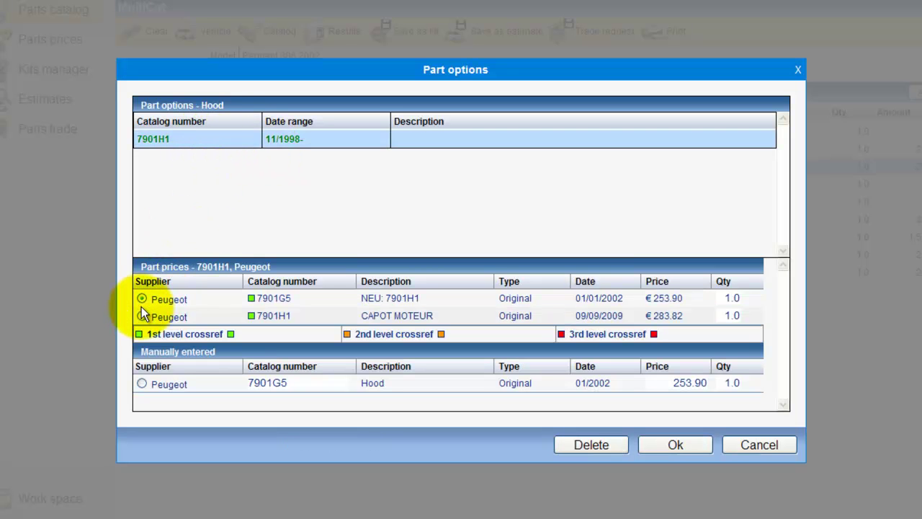
pyautogui.click(141, 315)
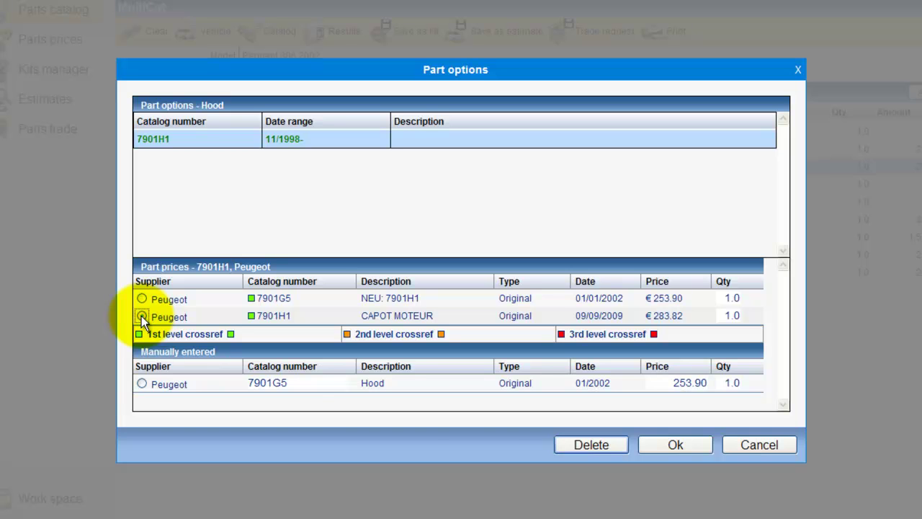
pyautogui.click(702, 450)
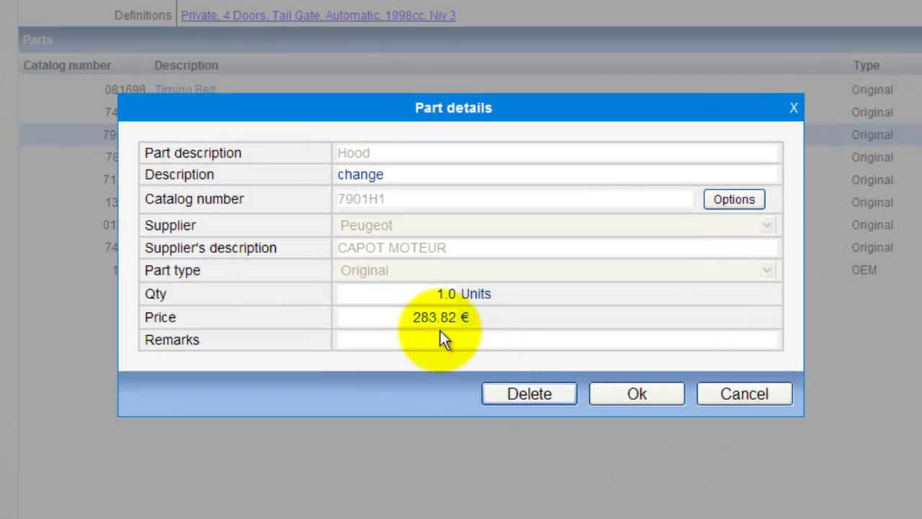
# - Enter the remarks "new part" for the Hood and save its part details
pyautogui.click(425, 340)
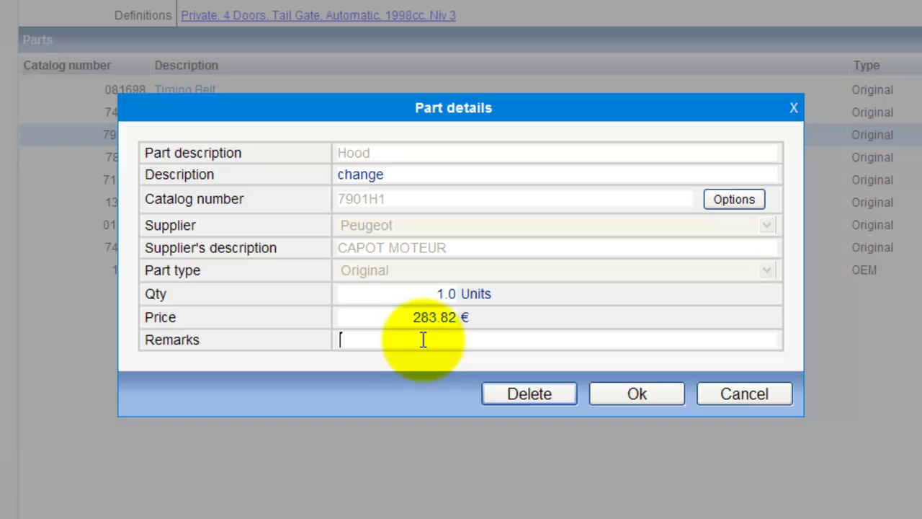
pyautogui.write('new part')
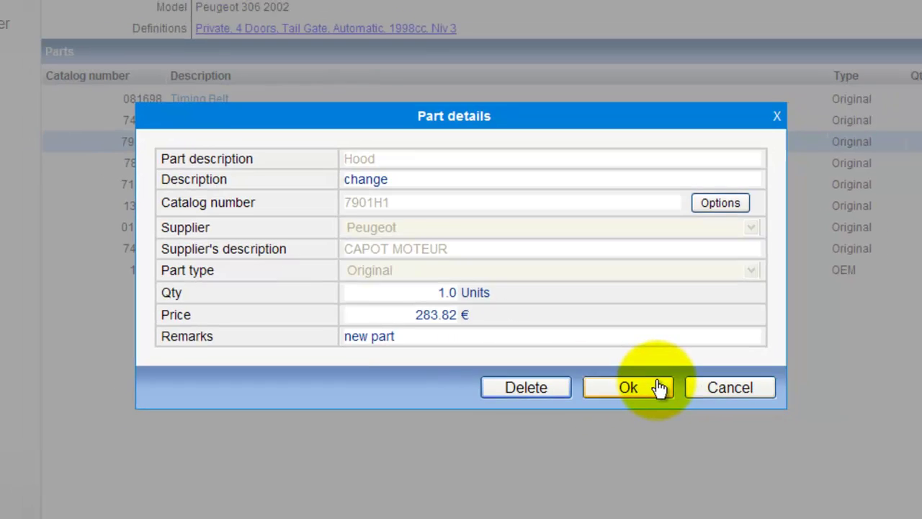
pyautogui.click(667, 386)
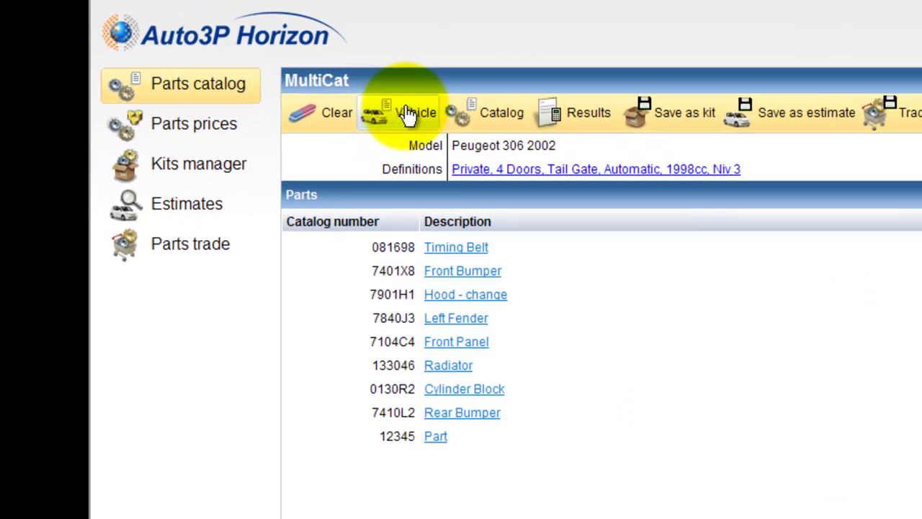
# - Change the vehicle's transmission type to Manual in the model definitions and continue to the parts catalog
pyautogui.click(441, 125)
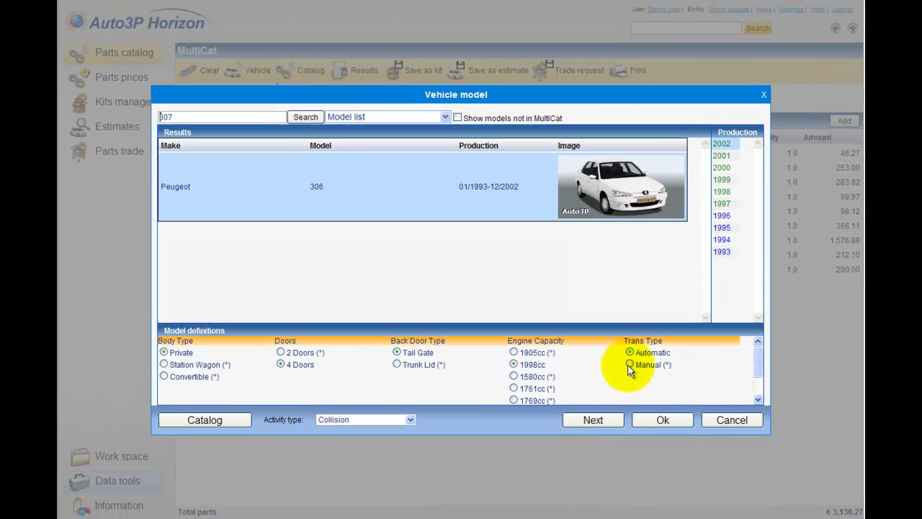
pyautogui.click(629, 366)
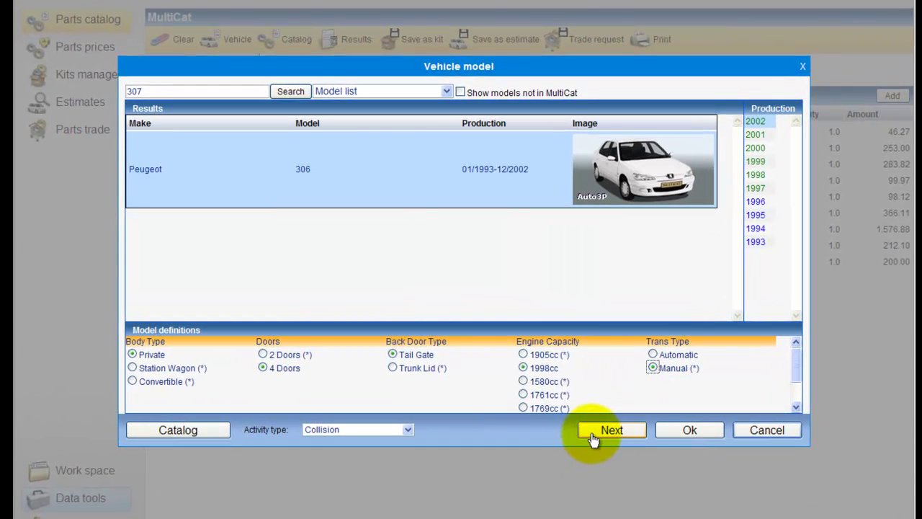
pyautogui.click(592, 435)
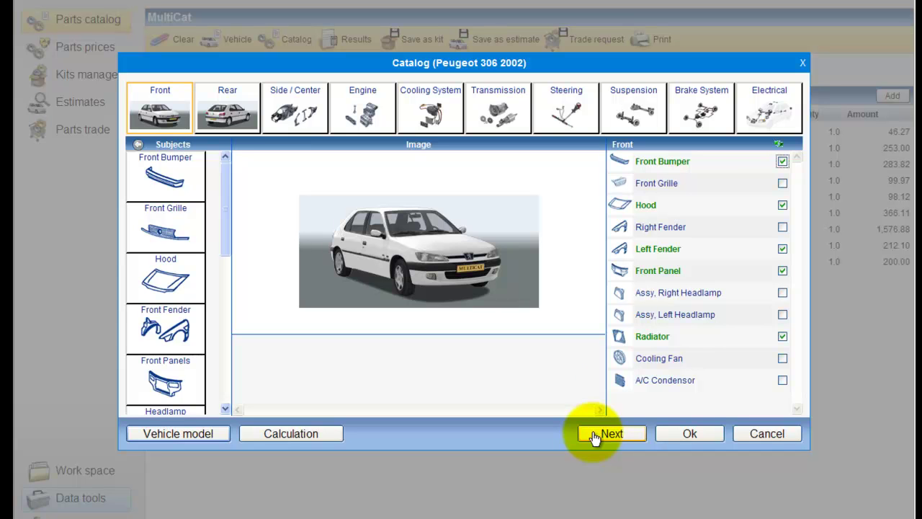
# - Add the left headlamp assembly from the Front parts and complete the estimate calculation
pyautogui.click(782, 316)
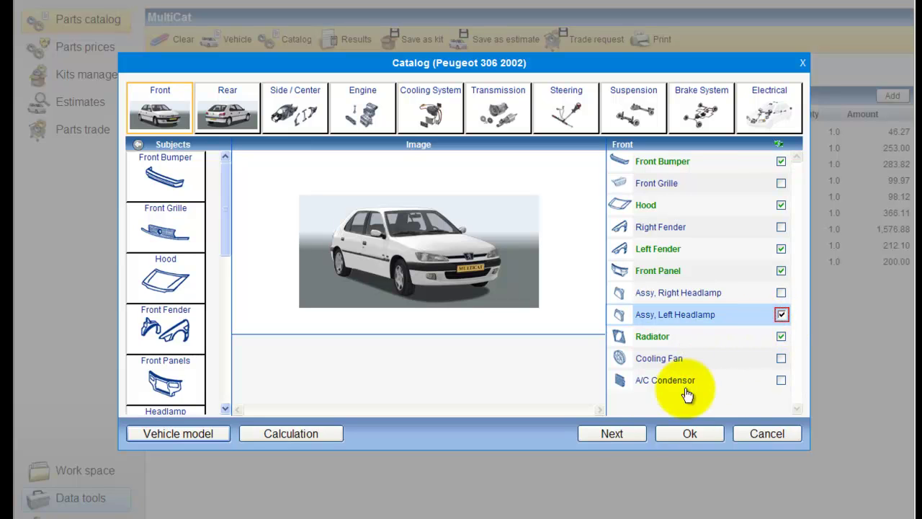
pyautogui.click(627, 435)
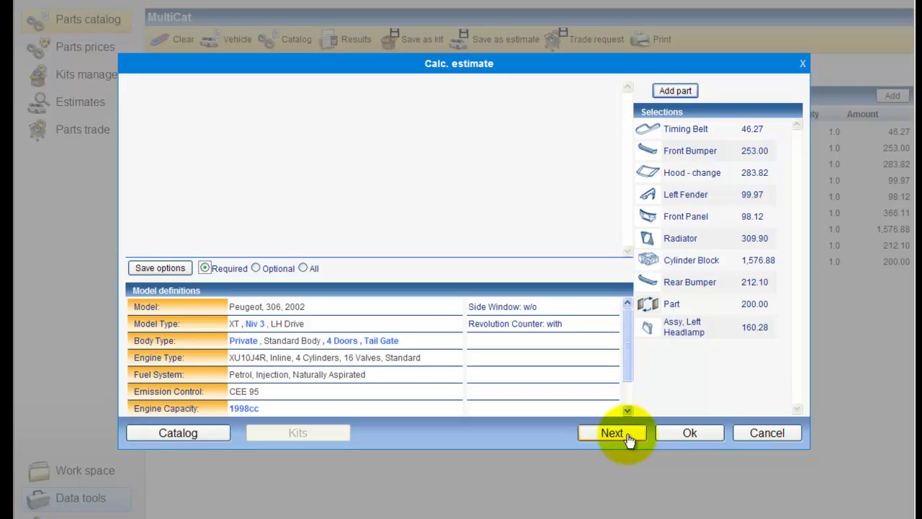
pyautogui.click(613, 433)
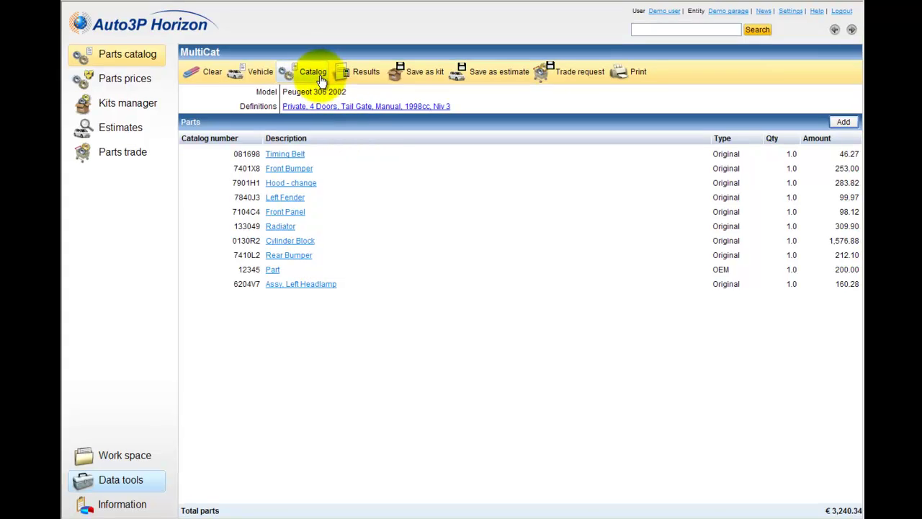
# - Add the A/C Condensor from the catalog's Front parts and recalculate the estimate
pyautogui.click(321, 76)
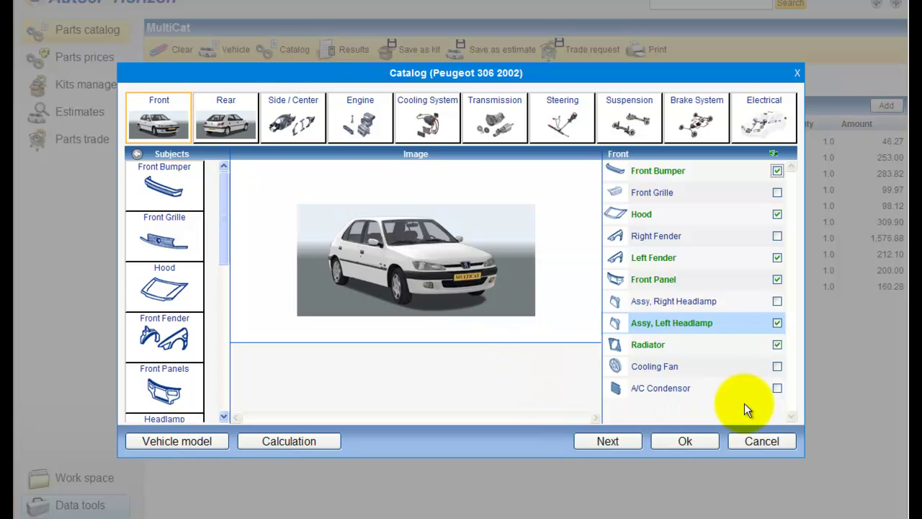
pyautogui.click(777, 388)
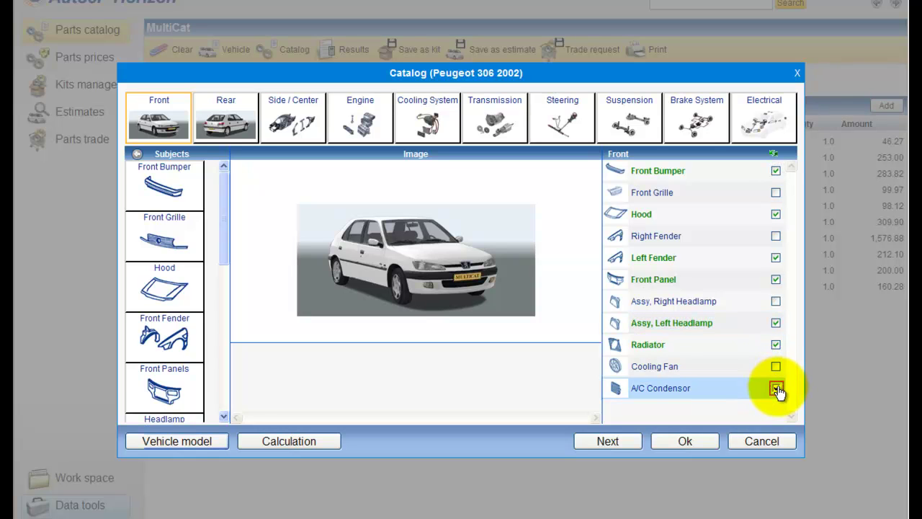
pyautogui.click(639, 444)
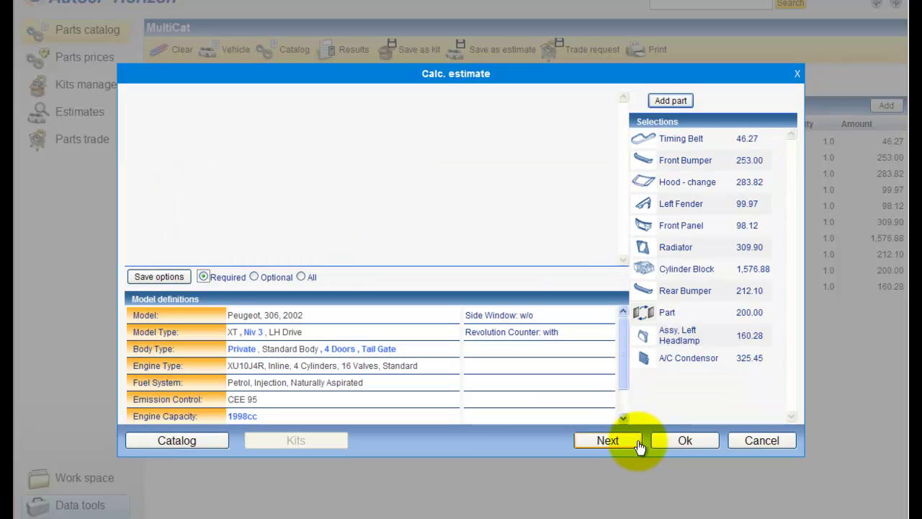
pyautogui.click(639, 445)
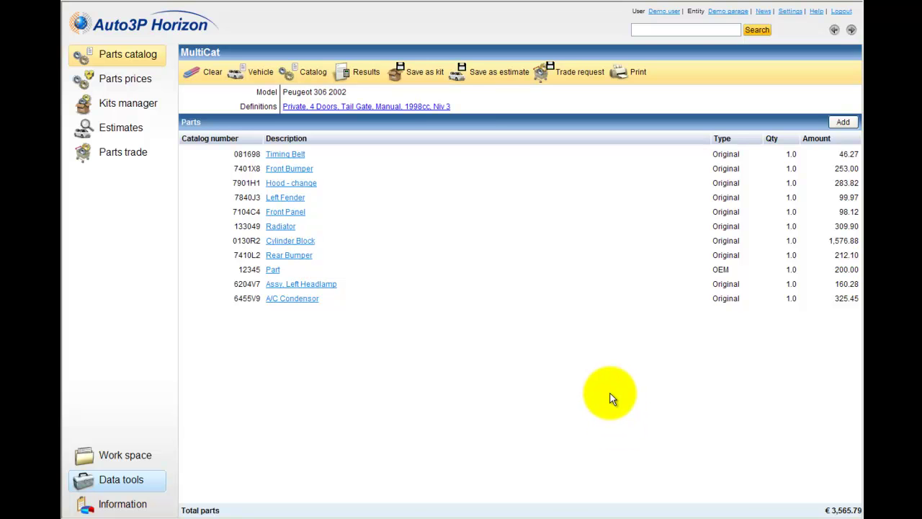
# - Open the vehicle's definitions with all options shown and set Tail Gate to with Spoiler
pyautogui.click(346, 107)
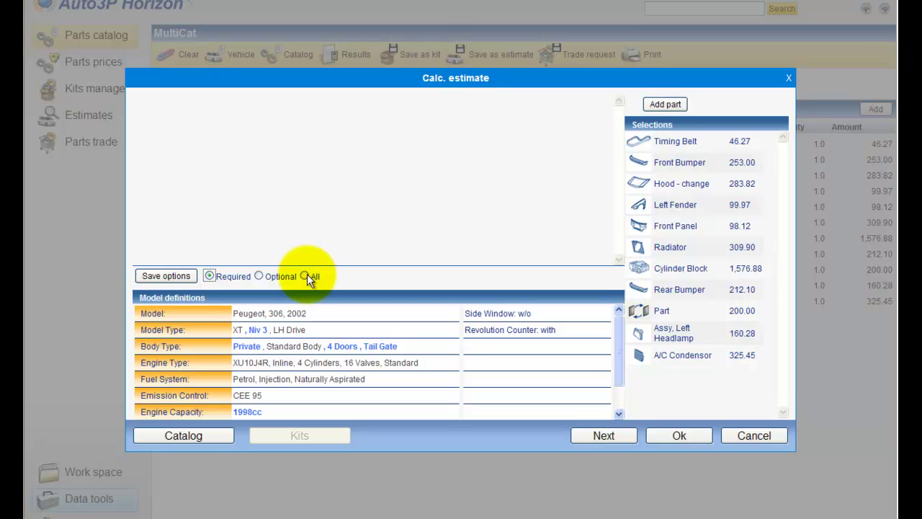
pyautogui.click(306, 275)
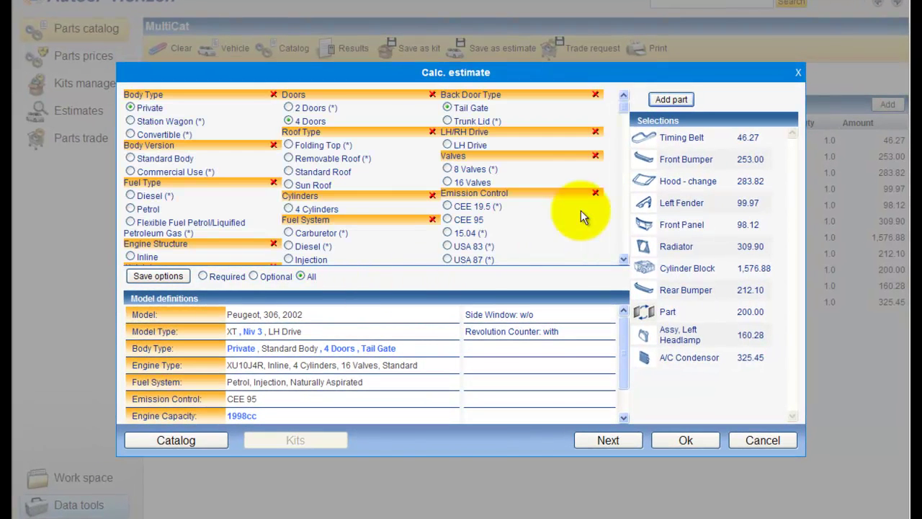
pyautogui.scroll(-5, 623, 109)
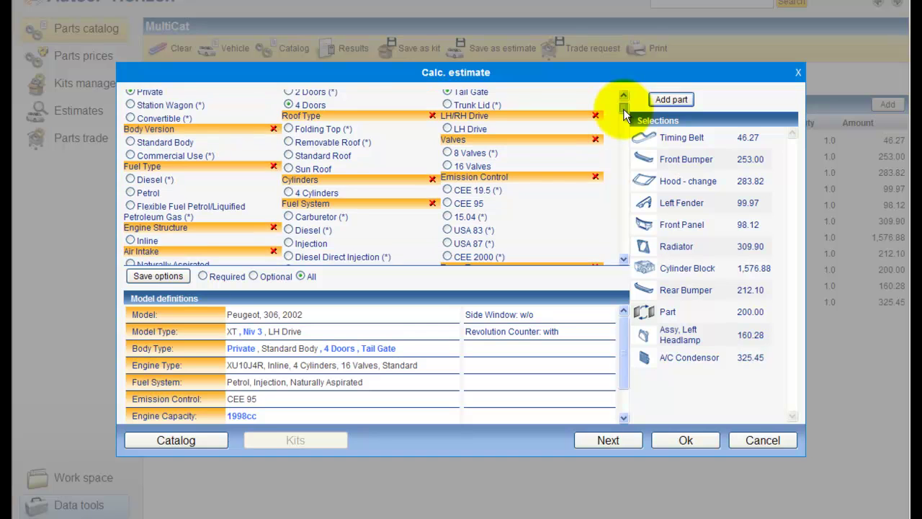
pyautogui.scroll(-5, 619, 159)
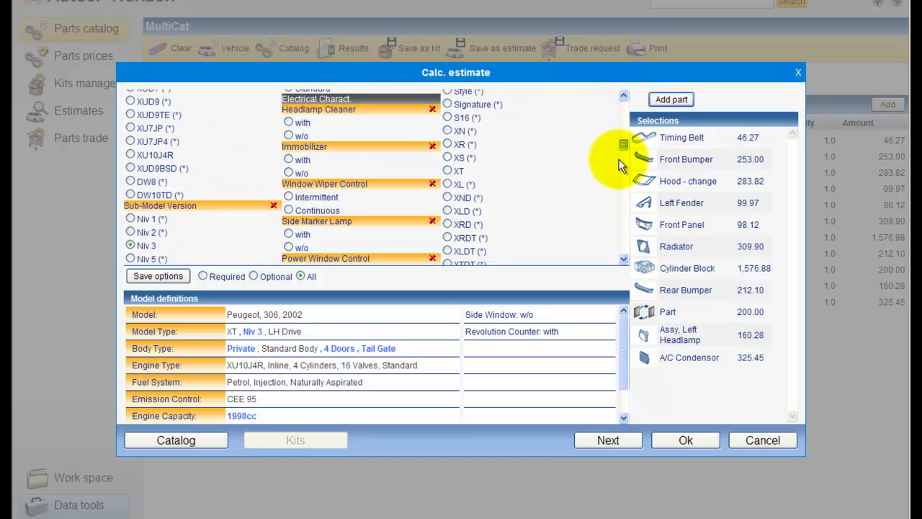
pyautogui.moveTo(619, 176); pyautogui.dragTo(619, 209)
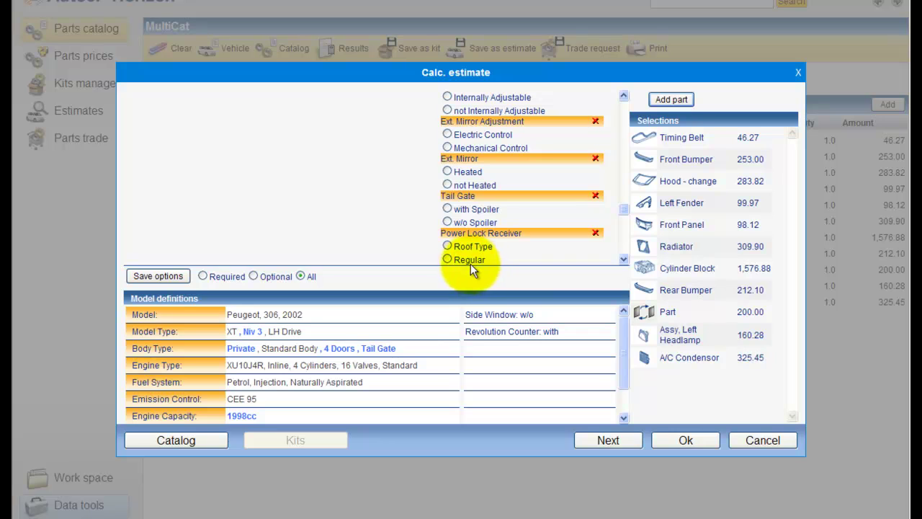
pyautogui.click(447, 209)
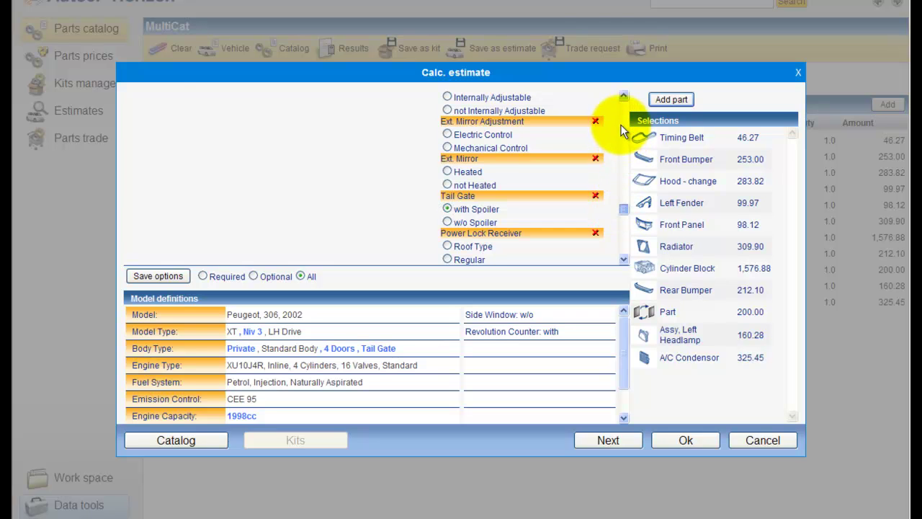
# - Set the vehicle's Trans Gears to 4 Speed and its Body Version to Standard Body
pyautogui.scroll(5, 618, 118)
pyautogui.click(169, 178)
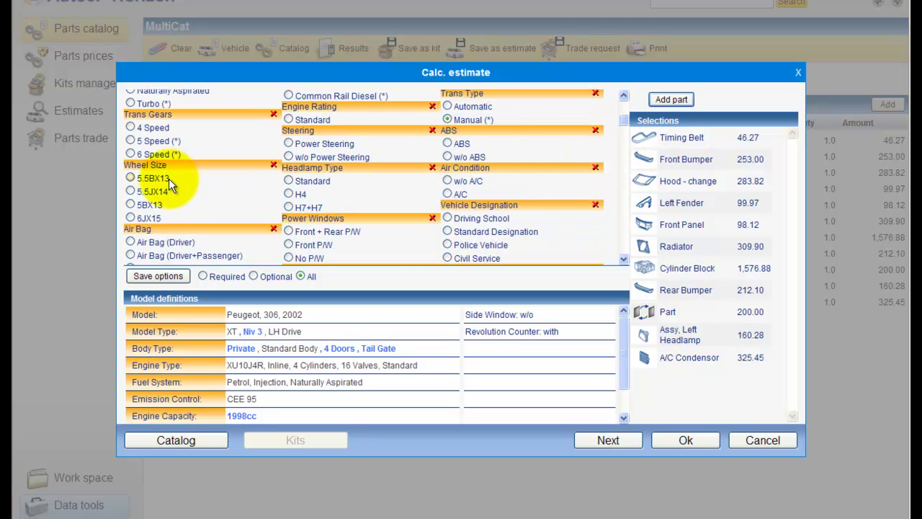
pyautogui.click(130, 127)
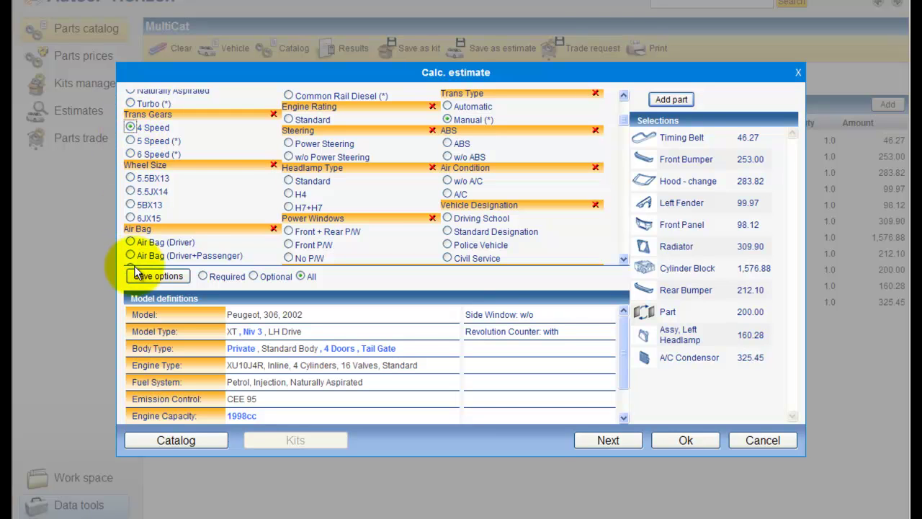
pyautogui.click(623, 102)
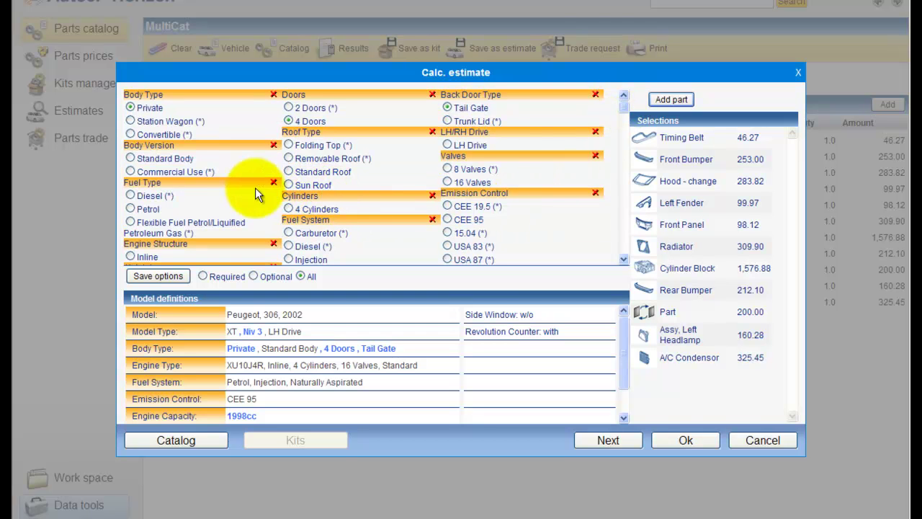
pyautogui.click(131, 158)
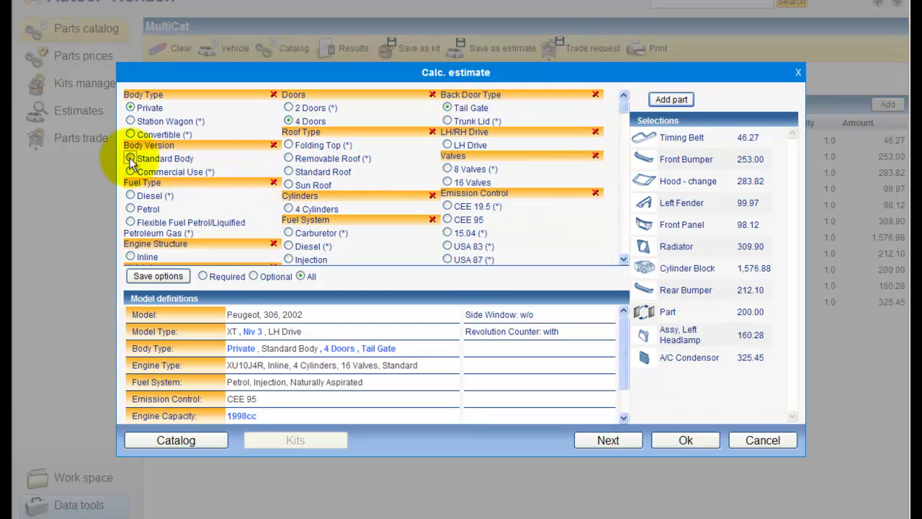
# - Save the chosen vehicle options, review the model definitions and complete the estimate calculation
pyautogui.click(160, 278)
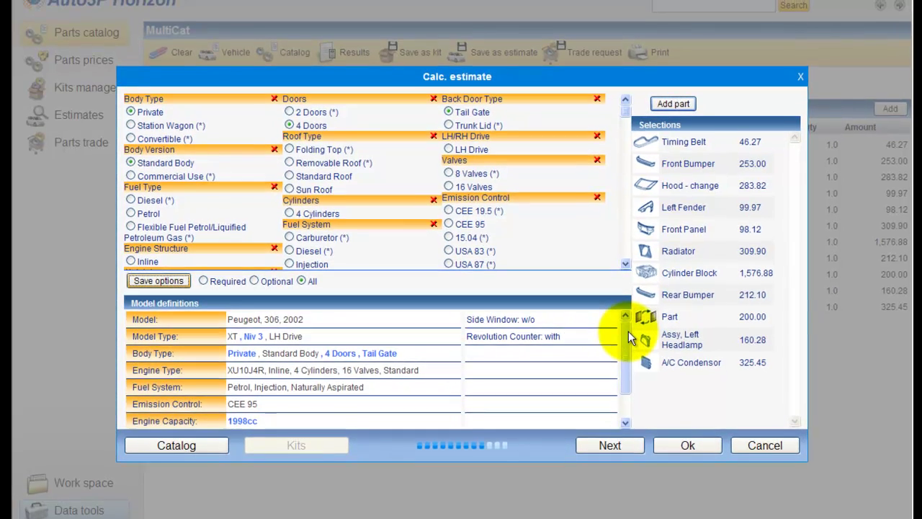
pyautogui.moveTo(624, 345); pyautogui.dragTo(624, 402)
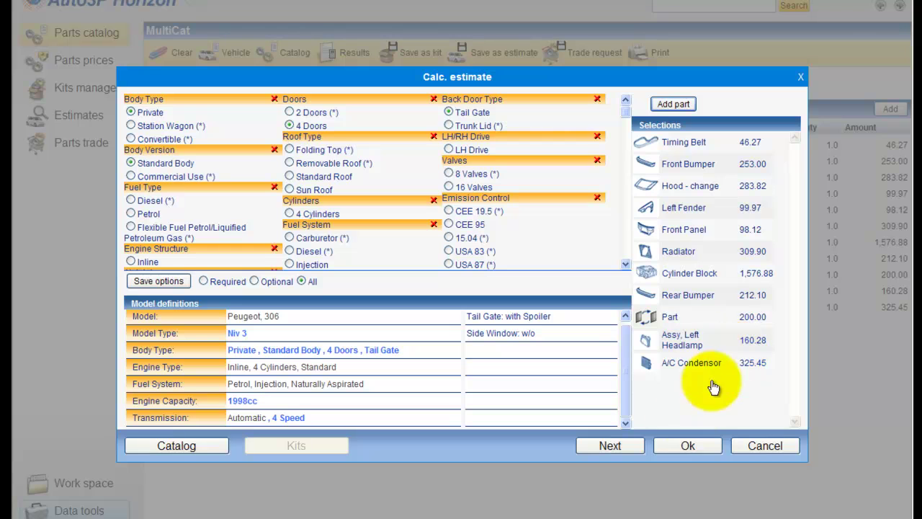
pyautogui.click(624, 451)
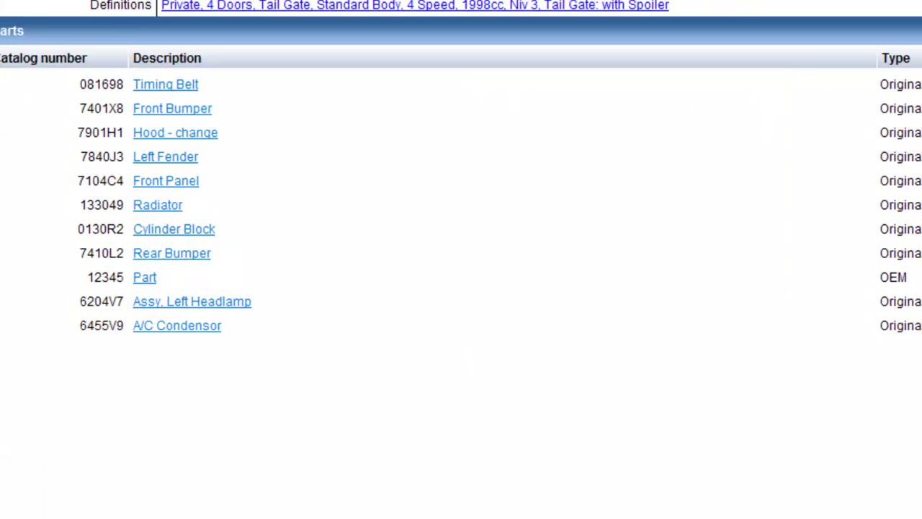
# - Generate the printable parts list with prices and model properties included, and move its window fully into view
pyautogui.click(638, 72)
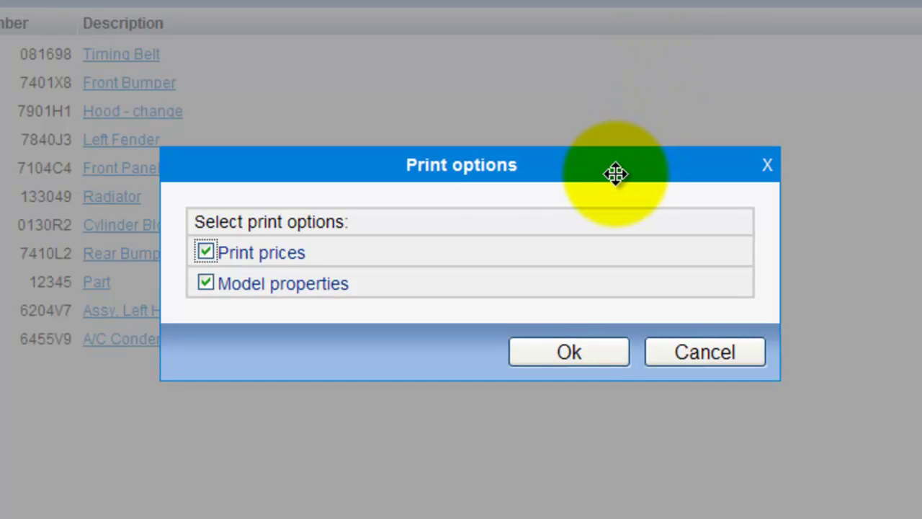
pyautogui.click(206, 253)
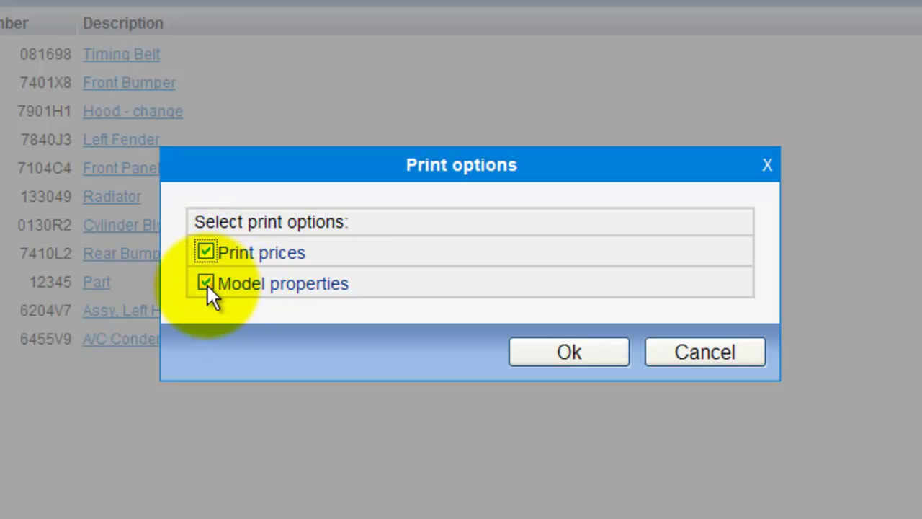
pyautogui.click(205, 283)
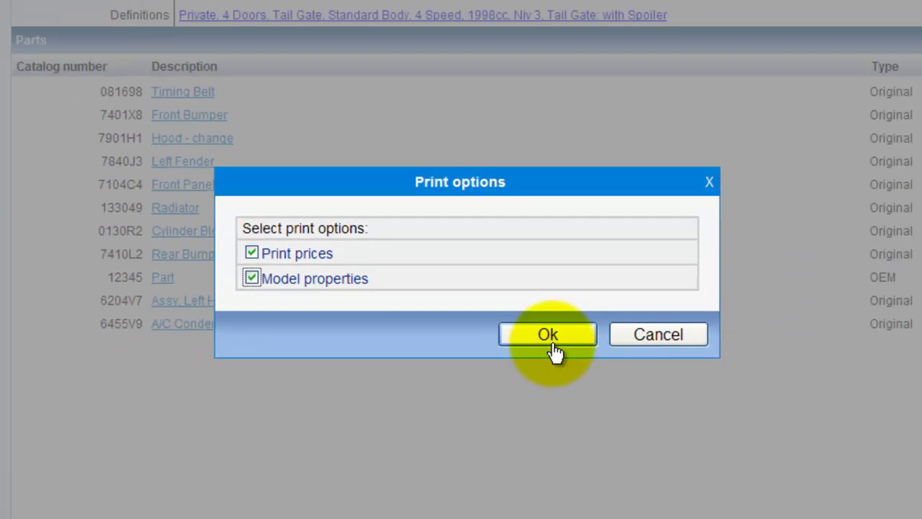
pyautogui.click(580, 356)
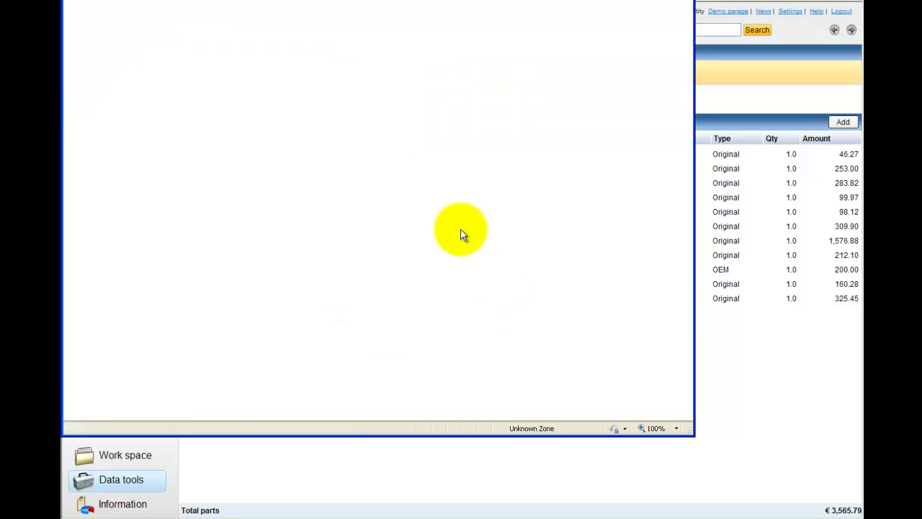
pyautogui.moveTo(397, 0); pyautogui.dragTo(465, 7)
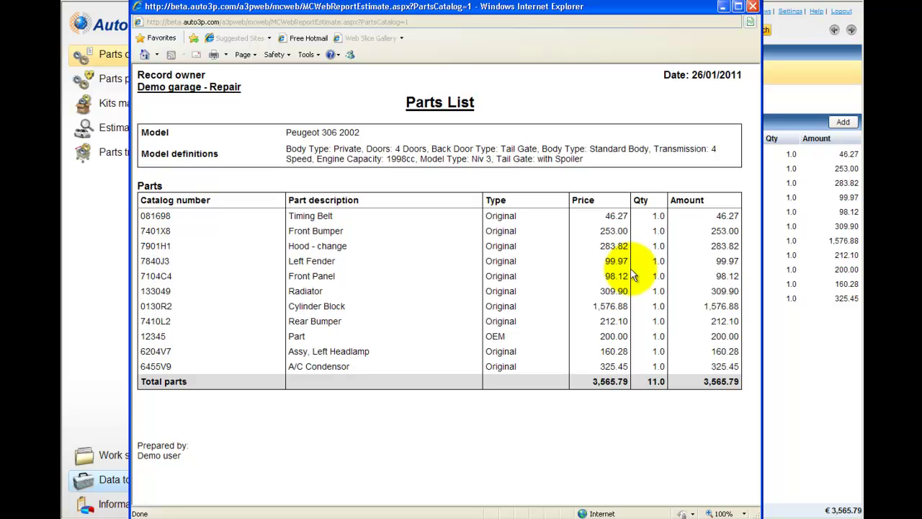
# - Close the printable parts list and review the kit details for saving the parts as a kit, dismissing them without saving
pyautogui.click(753, 6)
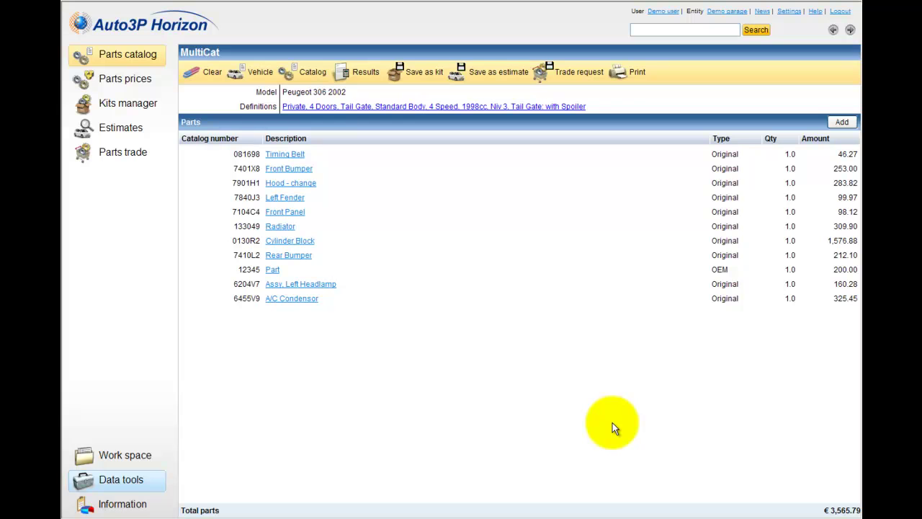
pyautogui.click(433, 75)
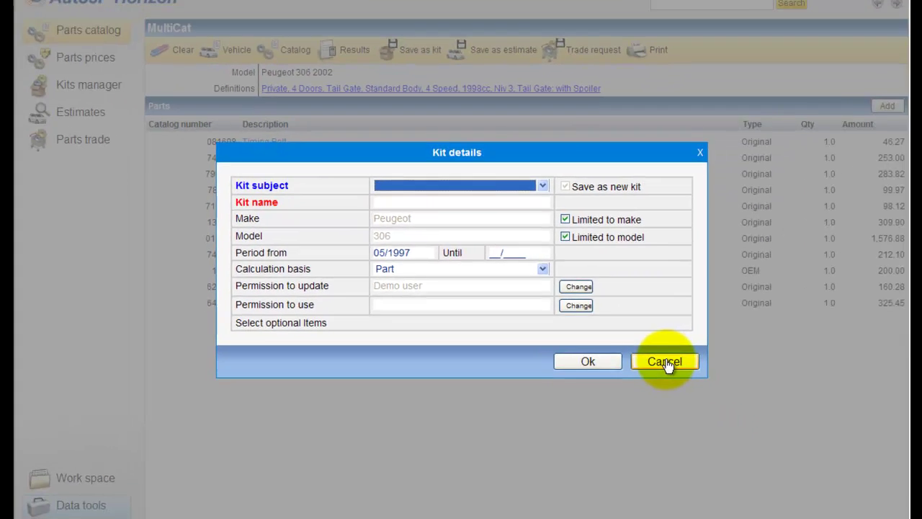
pyautogui.click(721, 389)
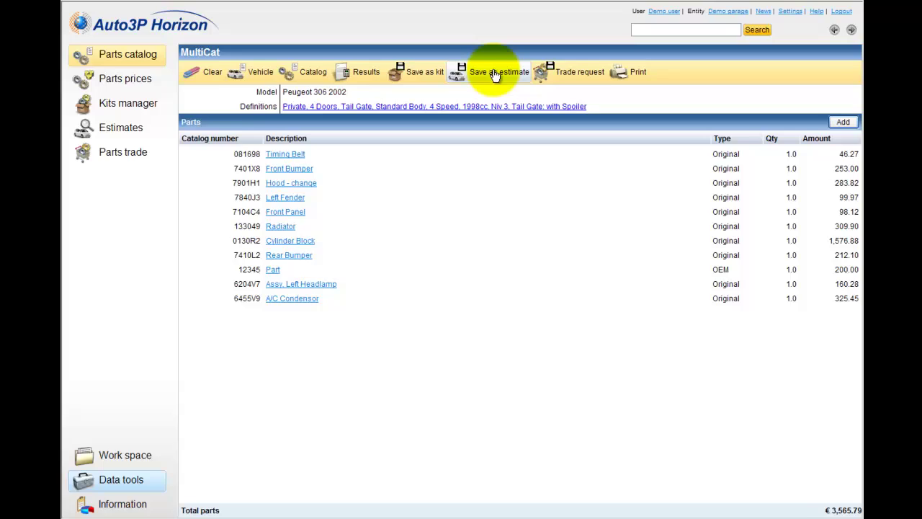
# - Review the new estimate form for saving the parts as an estimate, and dismiss it without saving
pyautogui.click(494, 72)
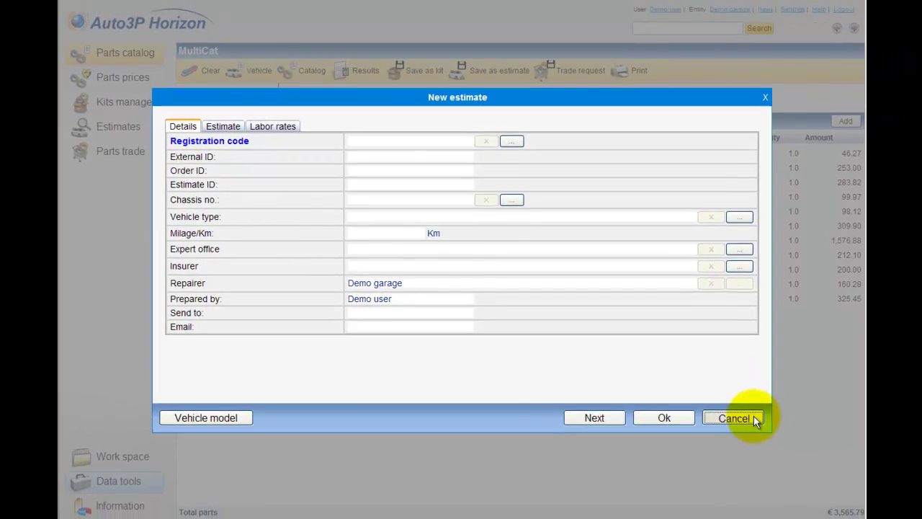
pyautogui.click(754, 430)
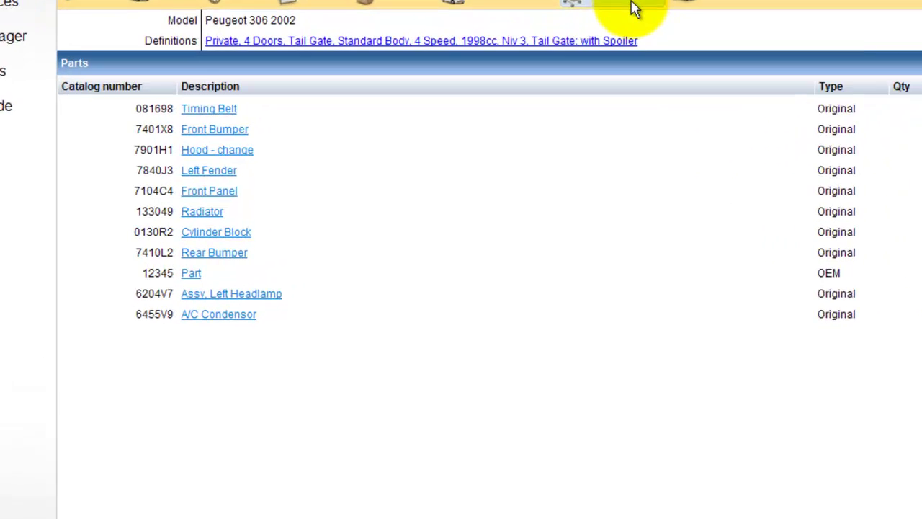
# - Review the trade request details for the parts, examining the selected suppliers, and dismiss the request without sending it
pyautogui.click(634, 9)
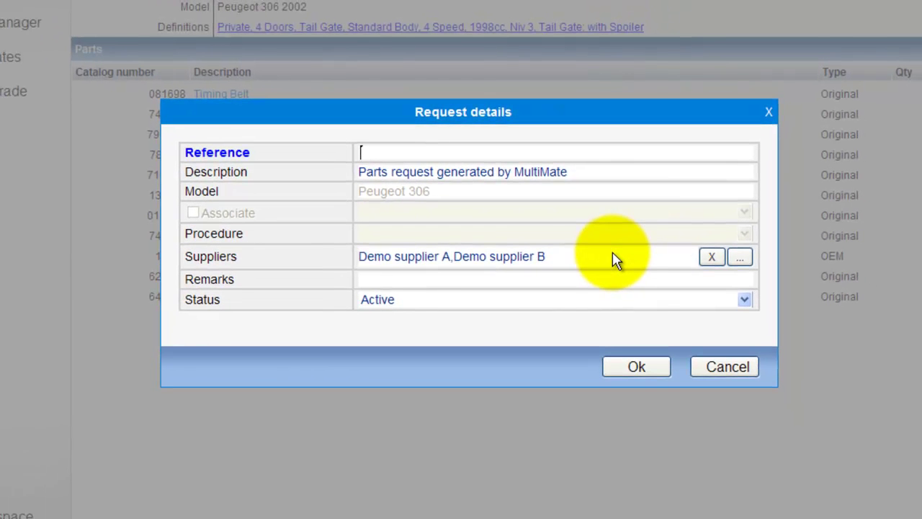
pyautogui.moveTo(547, 257); pyautogui.dragTo(339, 250)
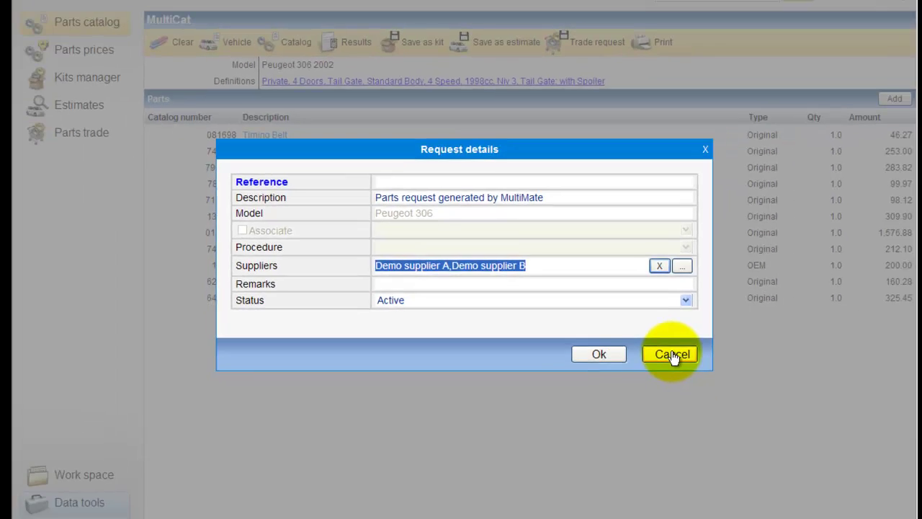
pyautogui.click(724, 367)
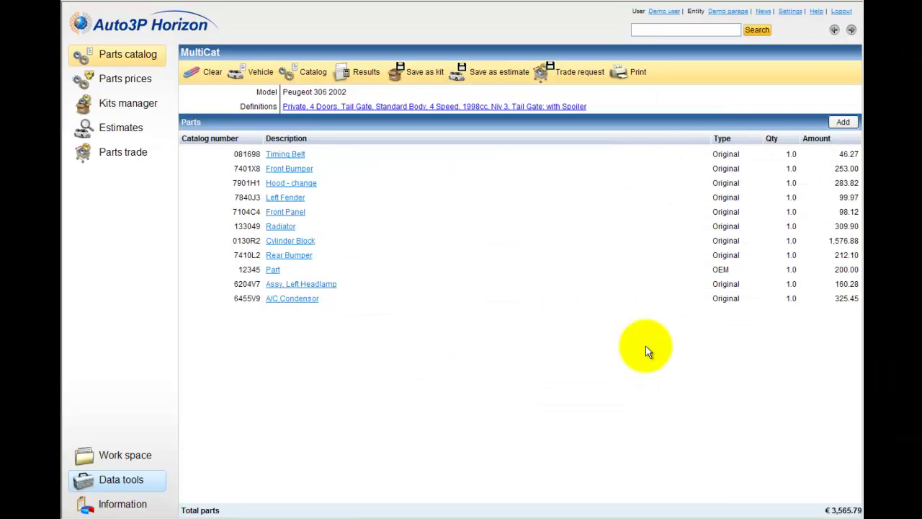